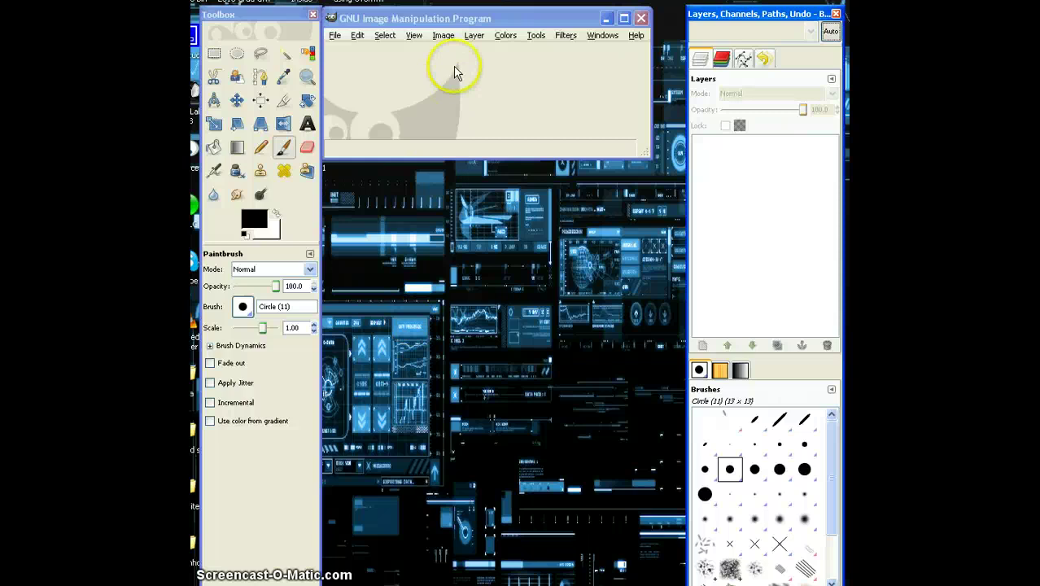
# Create a new 400 × 200 pixel image.
pyautogui.moveTo(429, 19); pyautogui.dragTo(443, 20)
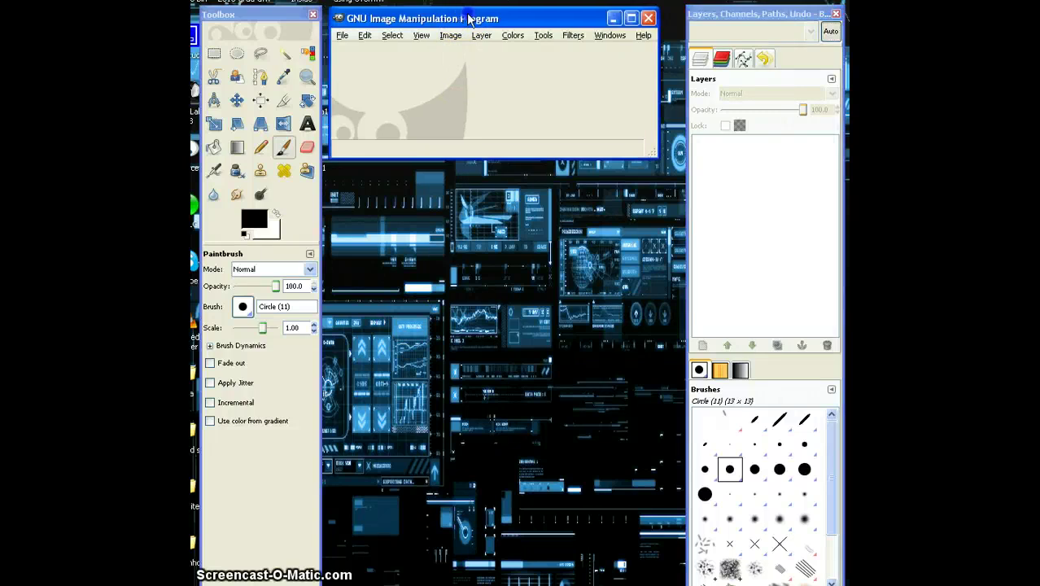
pyautogui.click(348, 36)
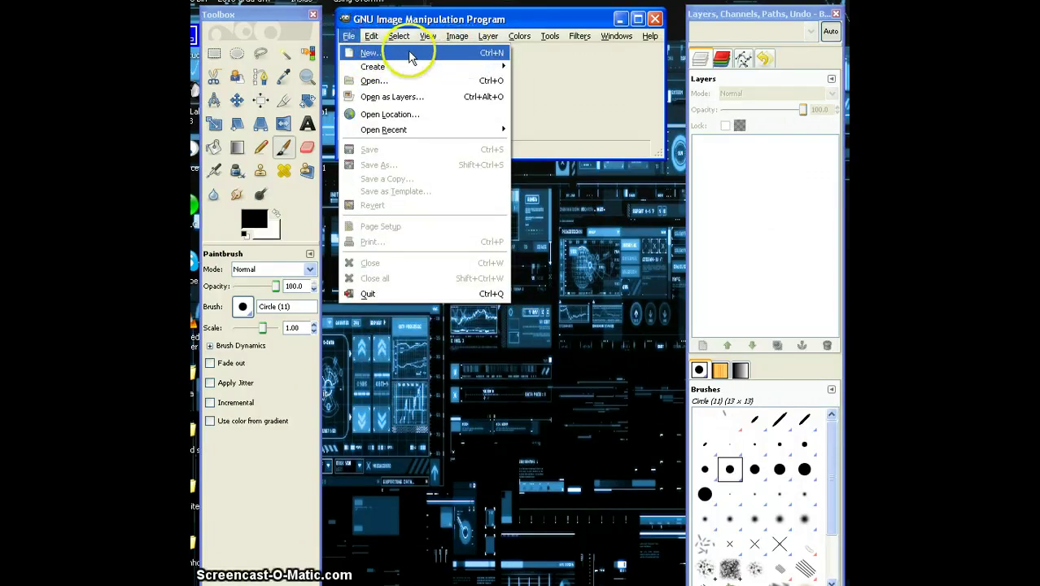
pyautogui.click(407, 52)
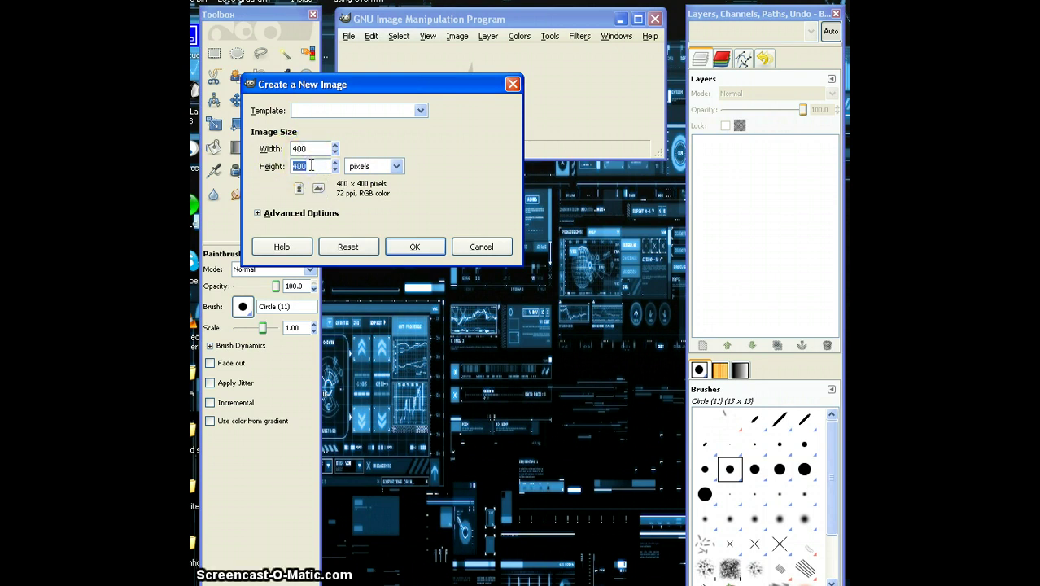
pyautogui.write('00')
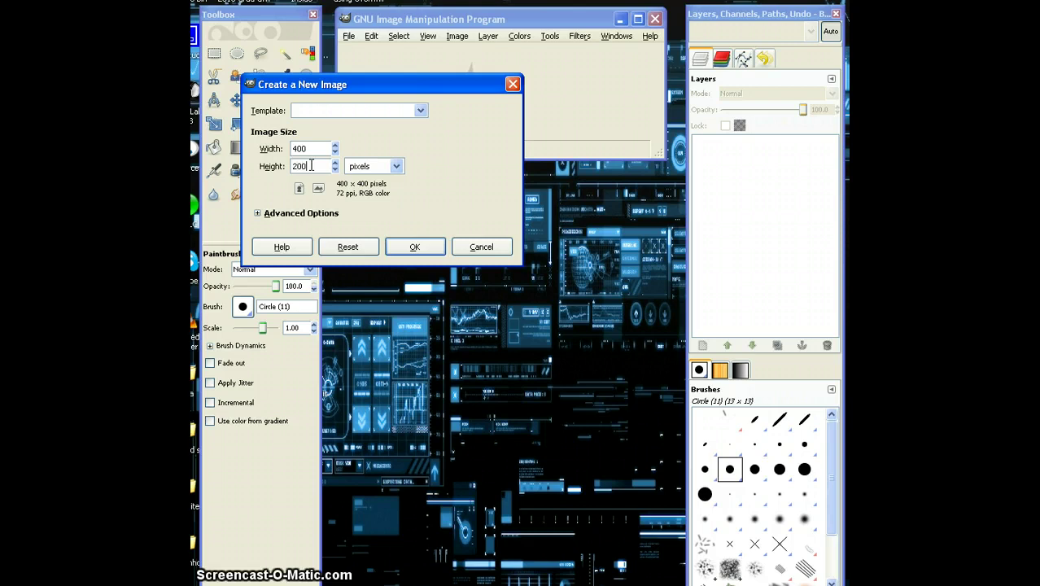
pyautogui.click(414, 247)
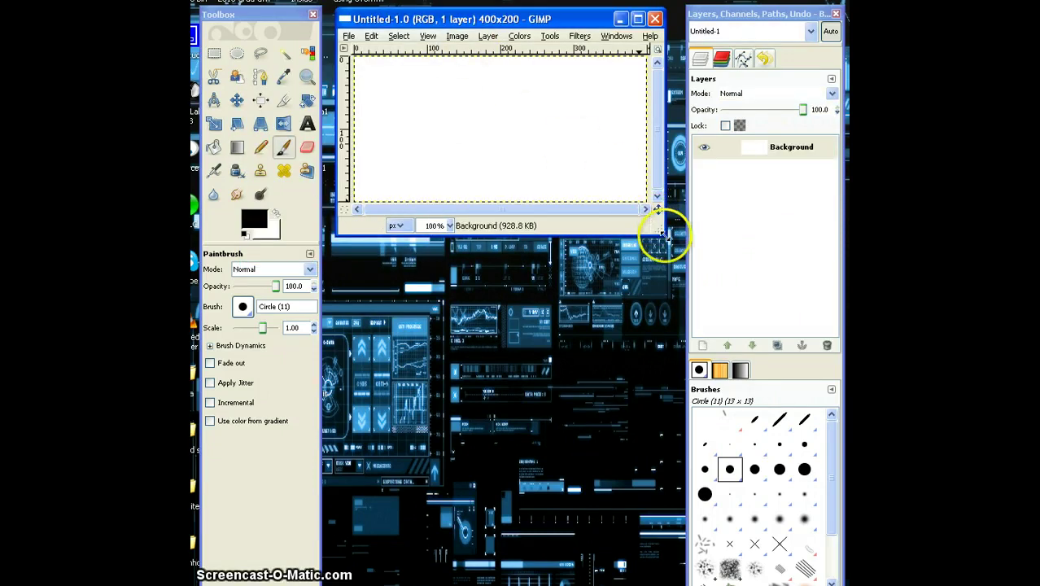
# Enlarge the image window and bucket-fill the whole canvas with black.
pyautogui.moveTo(664, 235); pyautogui.dragTo(688, 267)
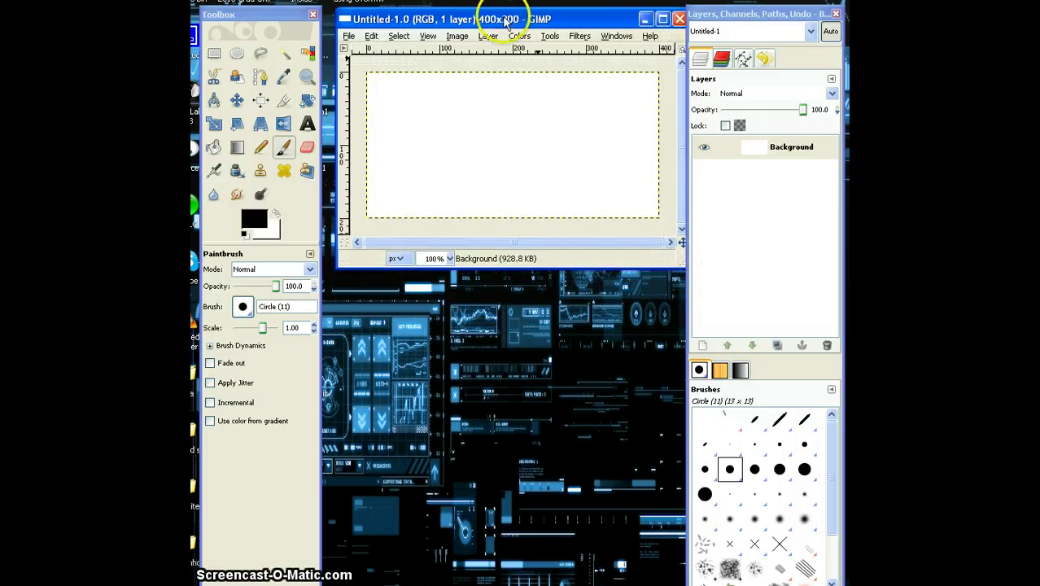
pyautogui.moveTo(506, 22); pyautogui.dragTo(497, 36)
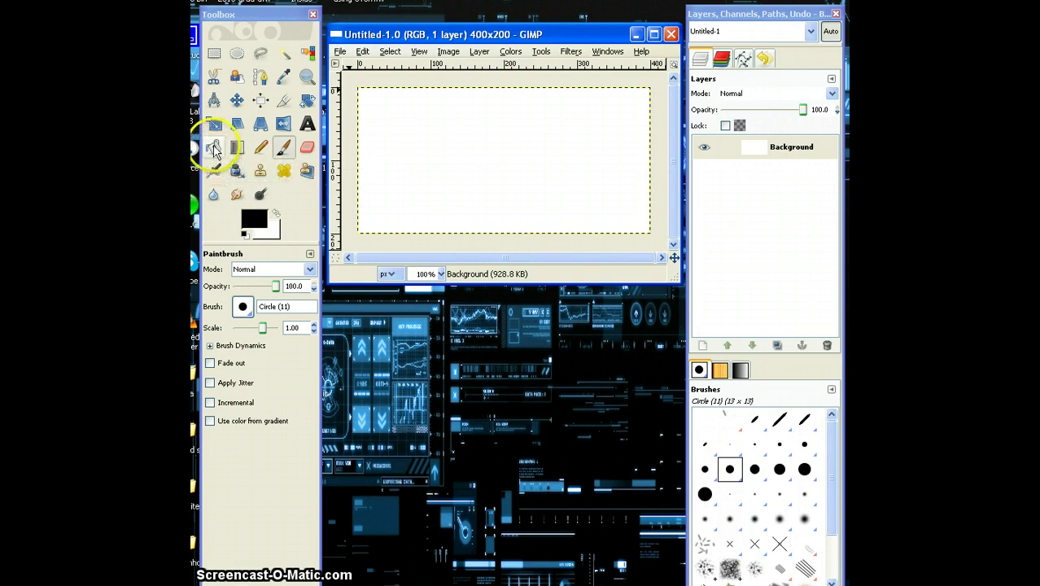
pyautogui.moveTo(201, 159); pyautogui.dragTo(226, 153)
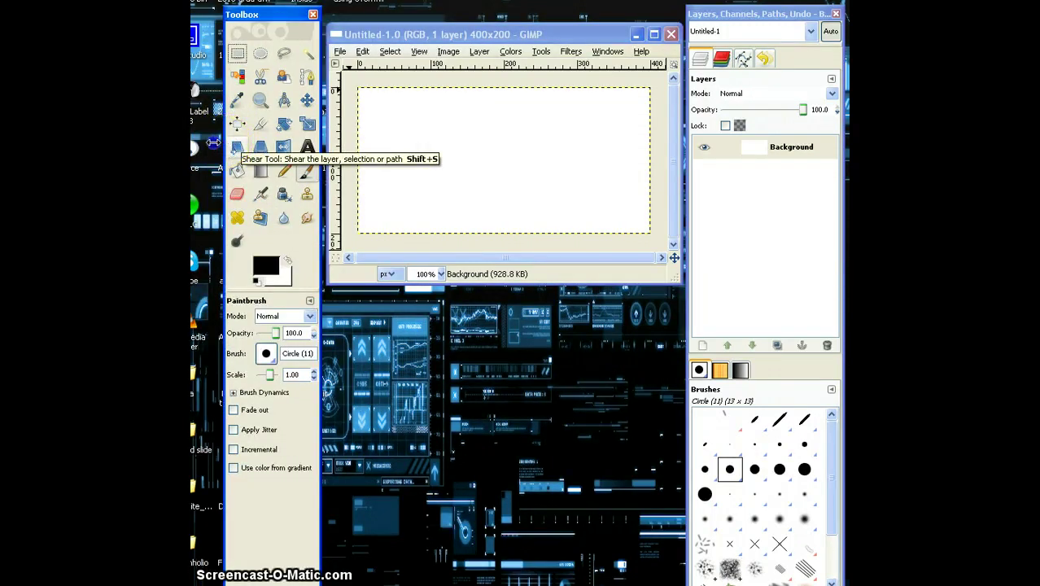
pyautogui.moveTo(213, 143); pyautogui.dragTo(208, 144)
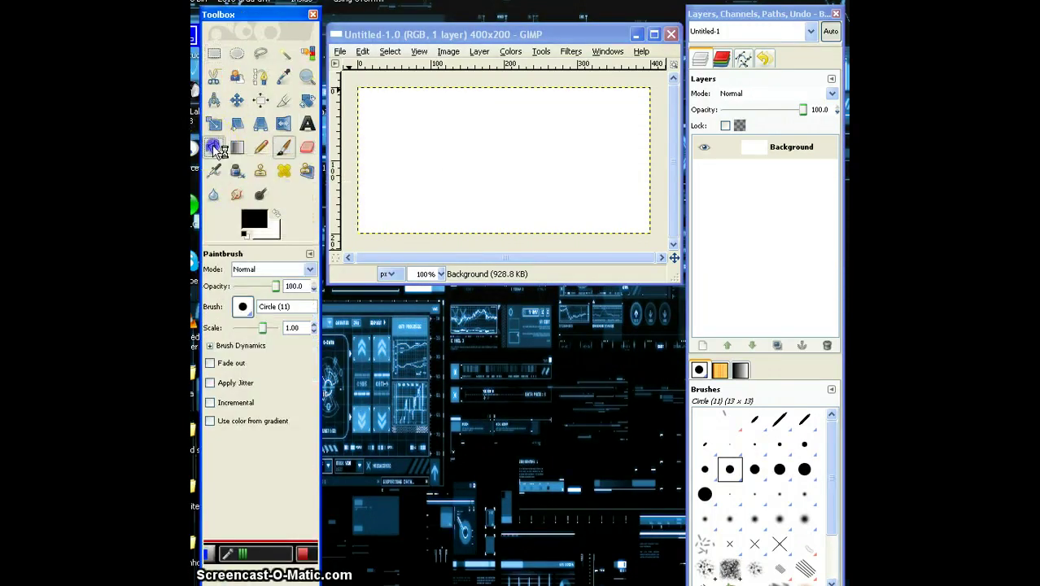
pyautogui.click(213, 146)
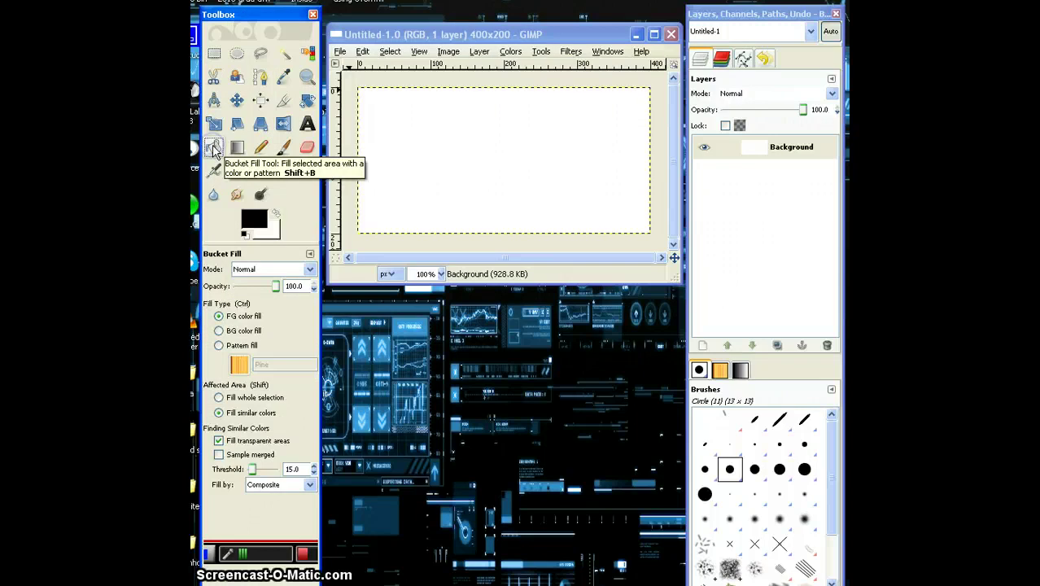
pyautogui.click(483, 157)
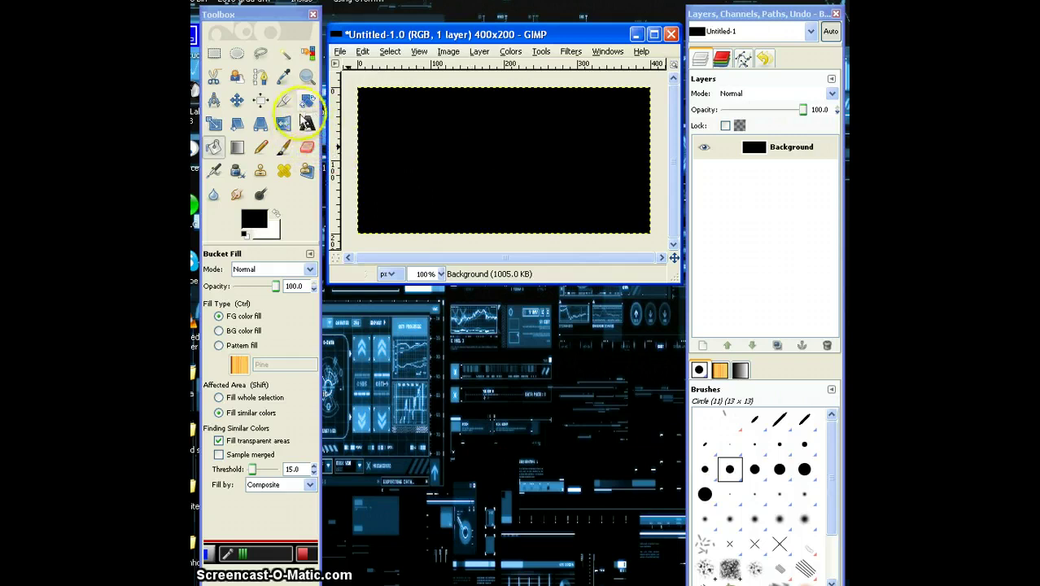
pyautogui.click(308, 123)
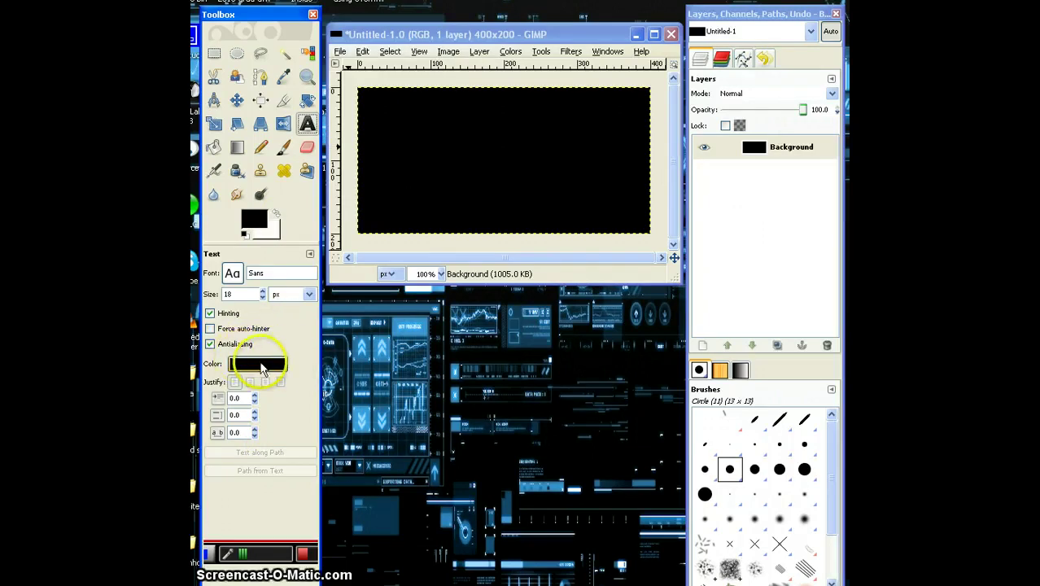
# Set the Text tool colour to blue 3541de.
pyautogui.click(259, 367)
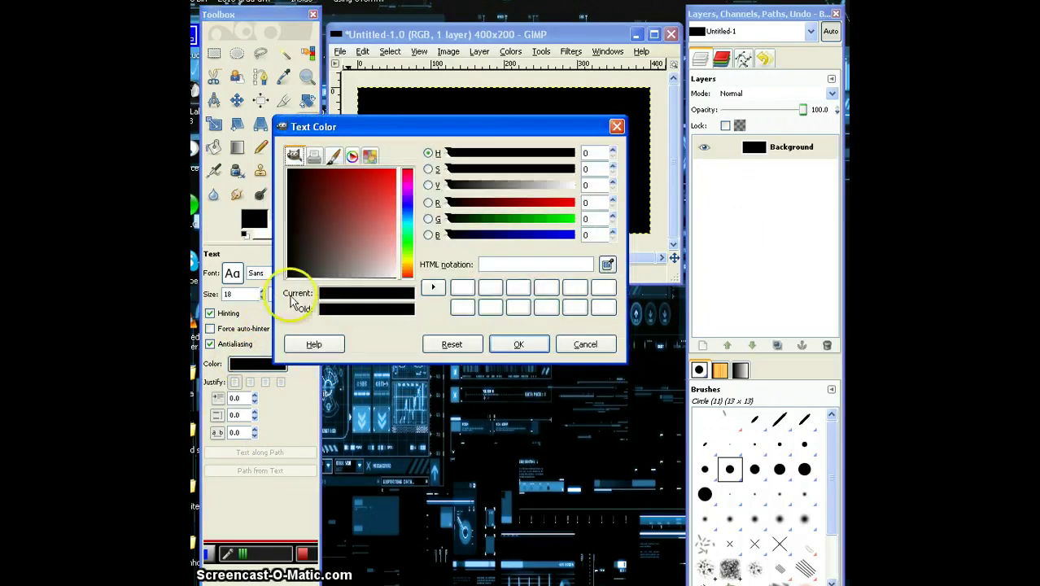
pyautogui.click(407, 210)
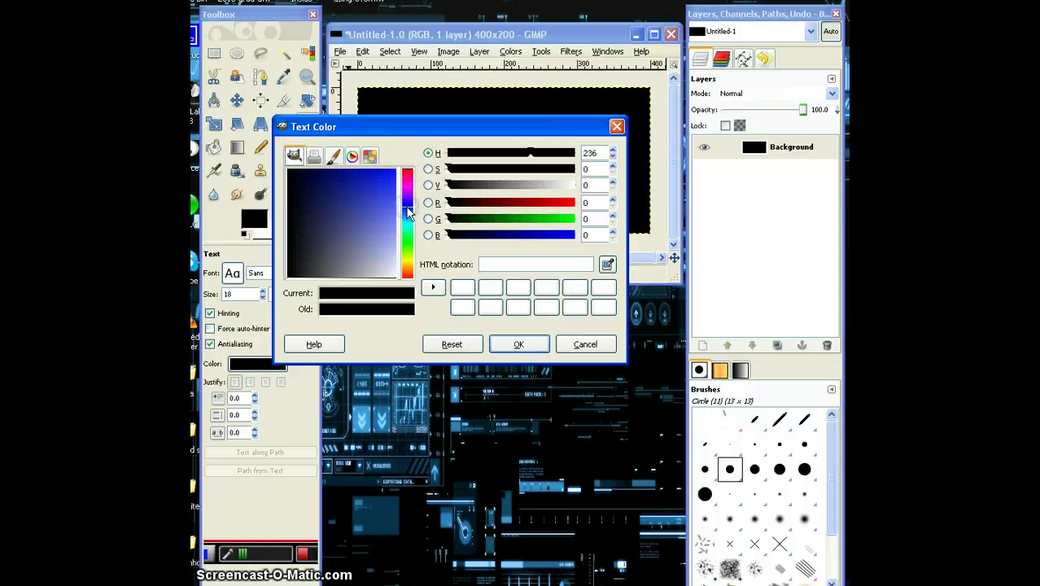
pyautogui.click(381, 193)
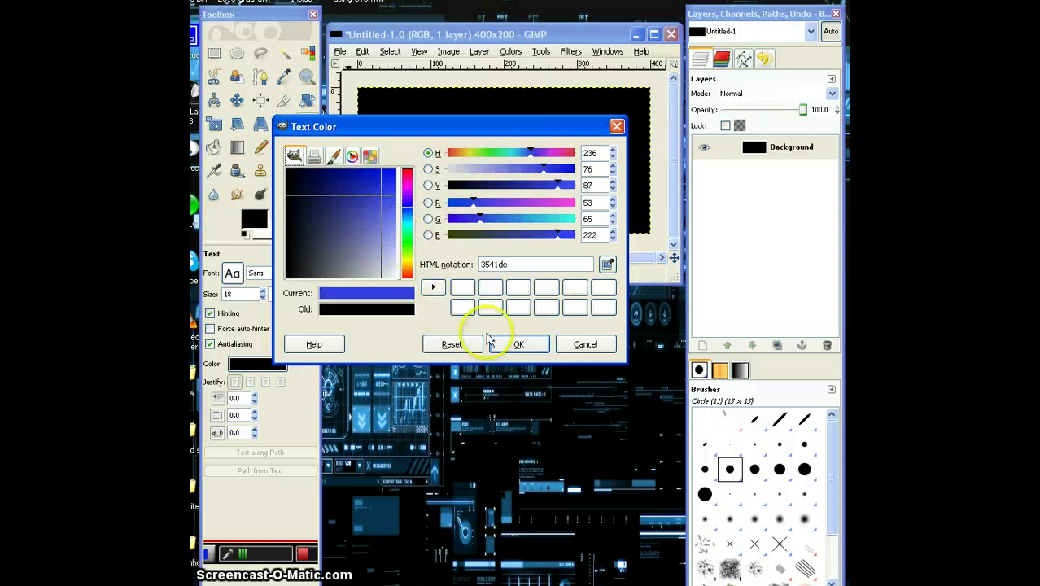
pyautogui.click(513, 345)
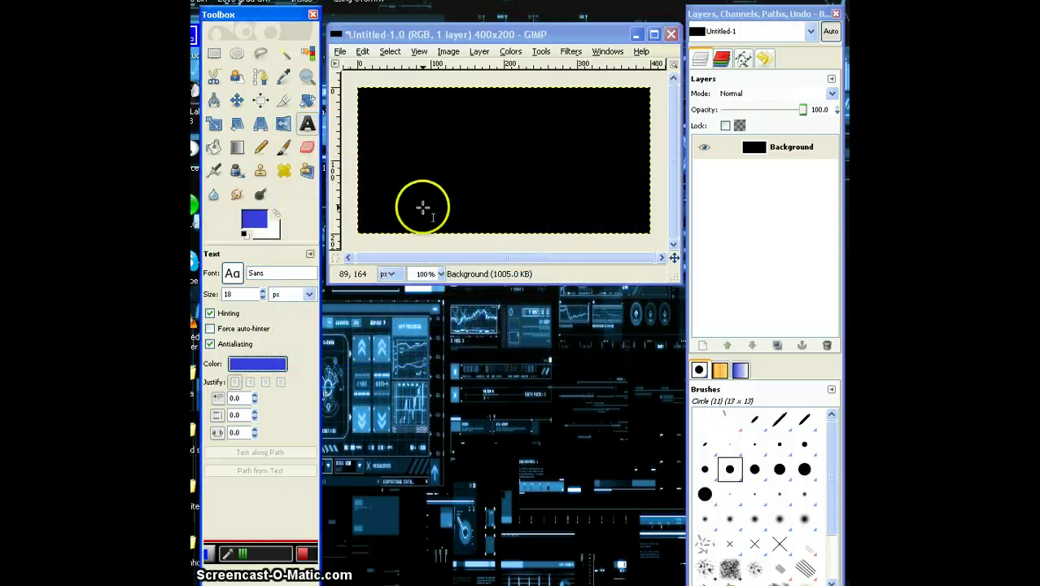
# Type 'BK' on the black canvas as blue 72 px text.
pyautogui.click(434, 159)
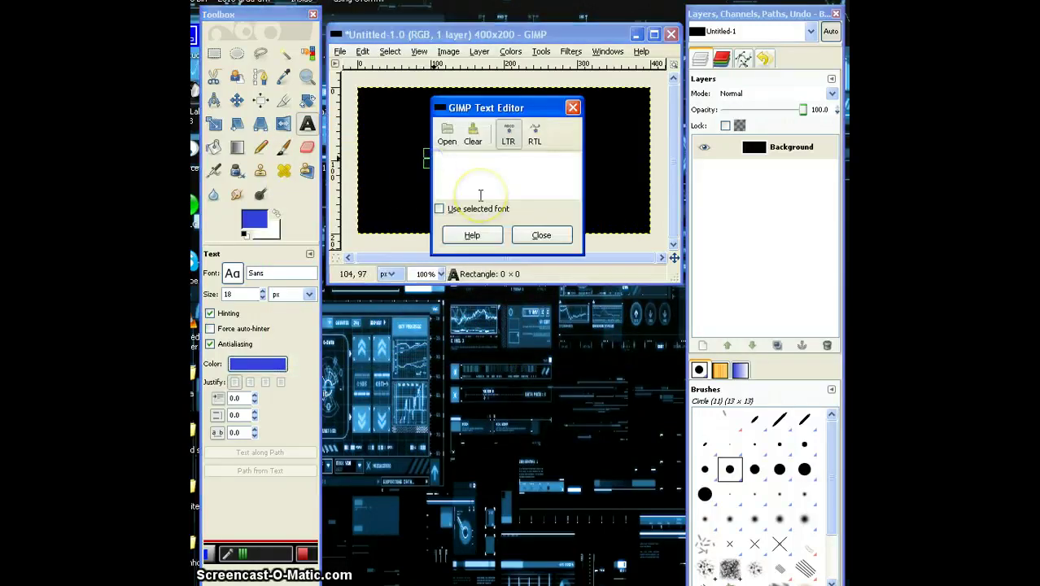
pyautogui.write('BK')
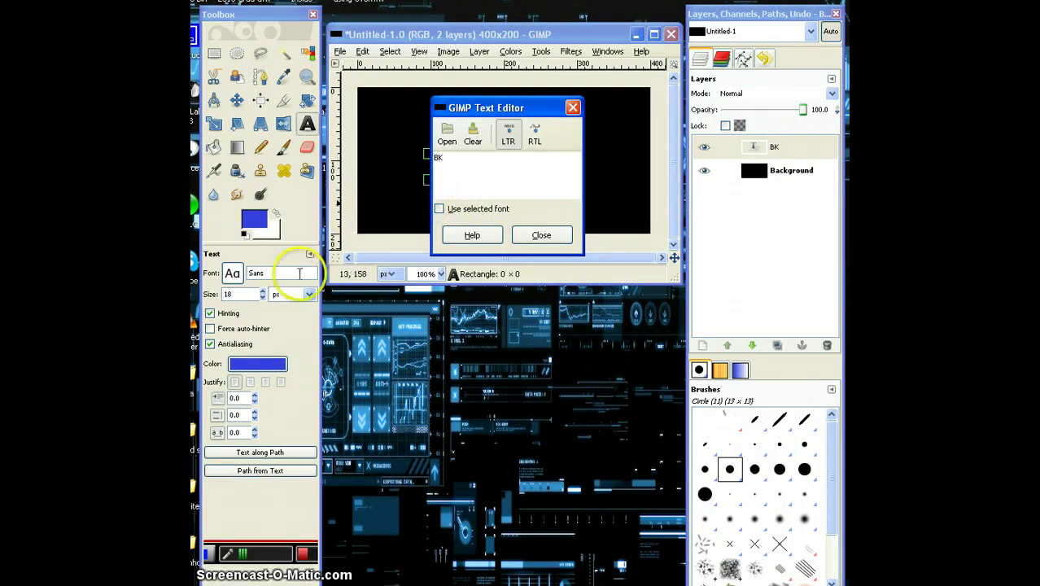
pyautogui.click(242, 293)
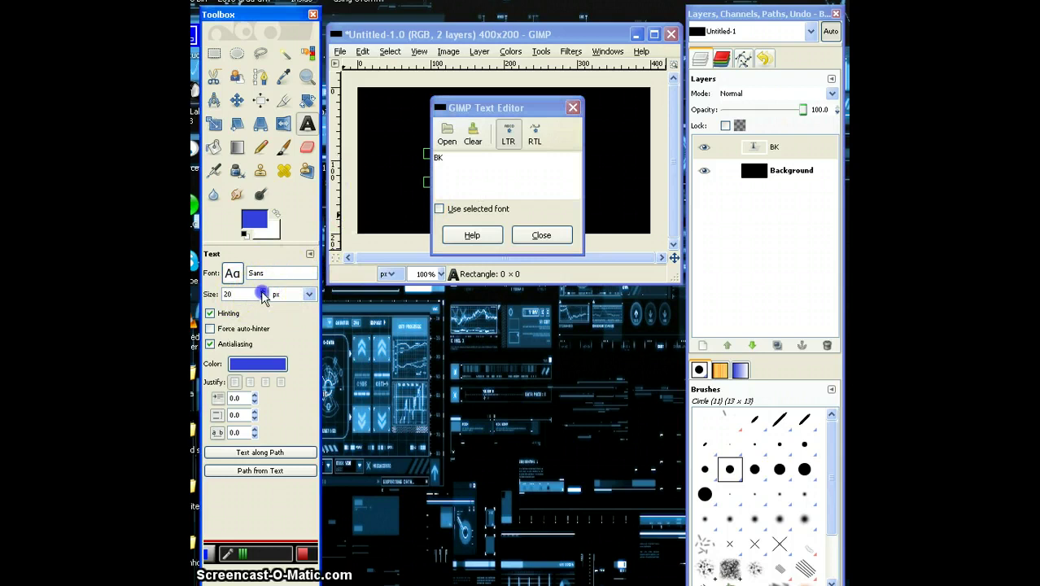
pyautogui.click(261, 291)
pyautogui.click(261, 290)
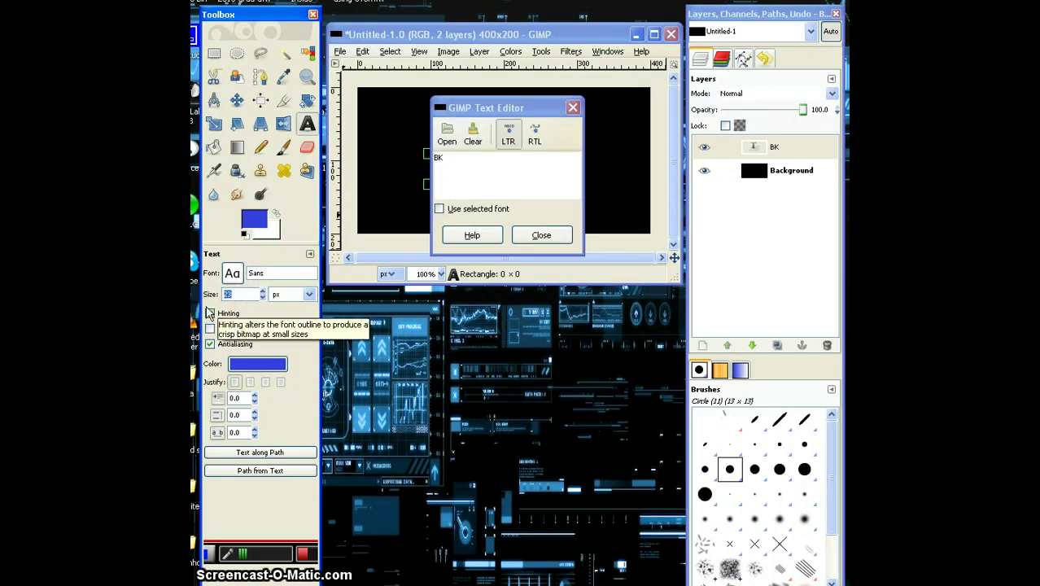
pyautogui.write('72')
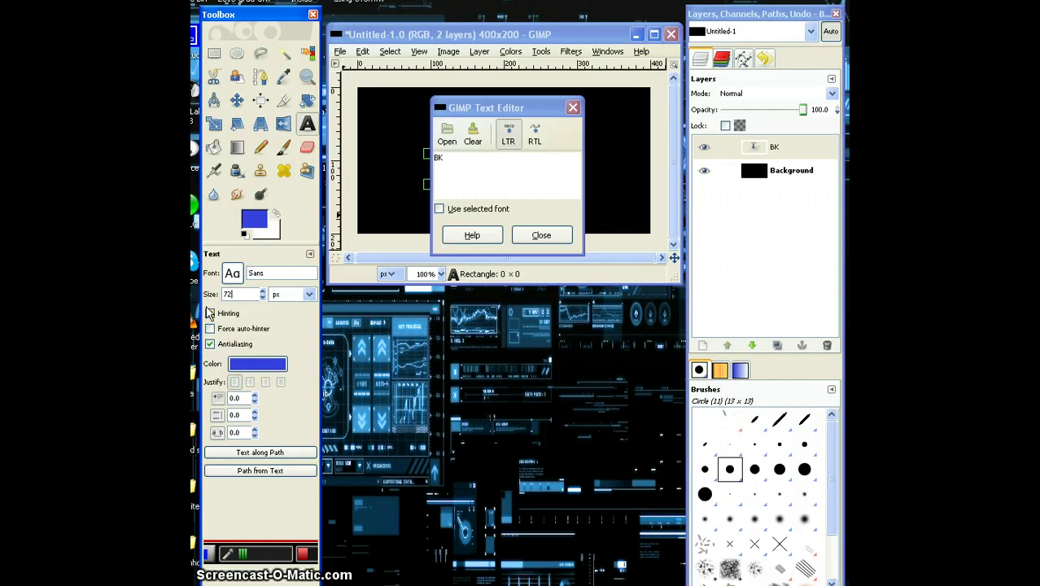
pyautogui.click(273, 274)
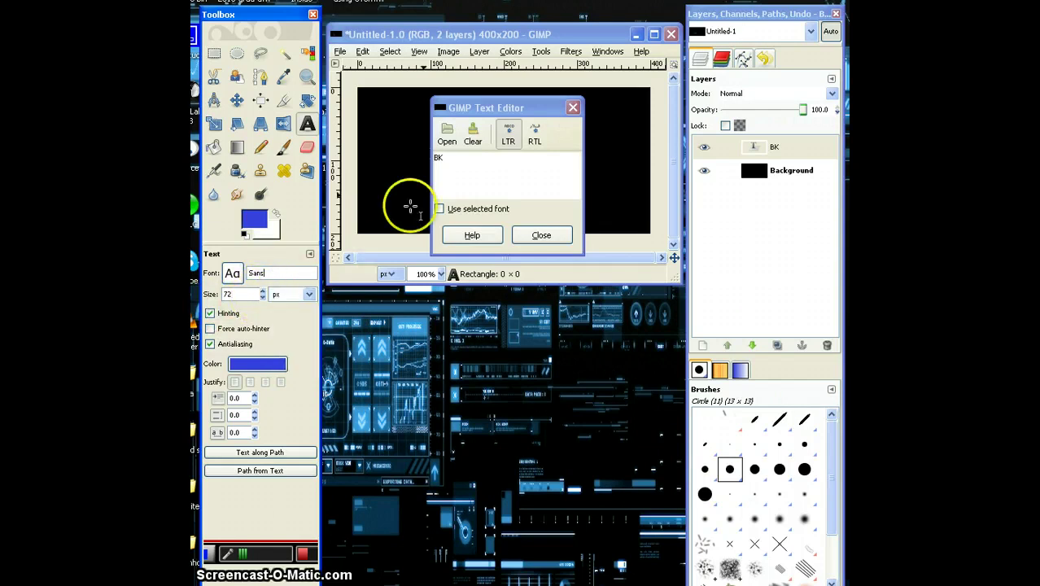
pyautogui.moveTo(504, 107); pyautogui.dragTo(634, 103)
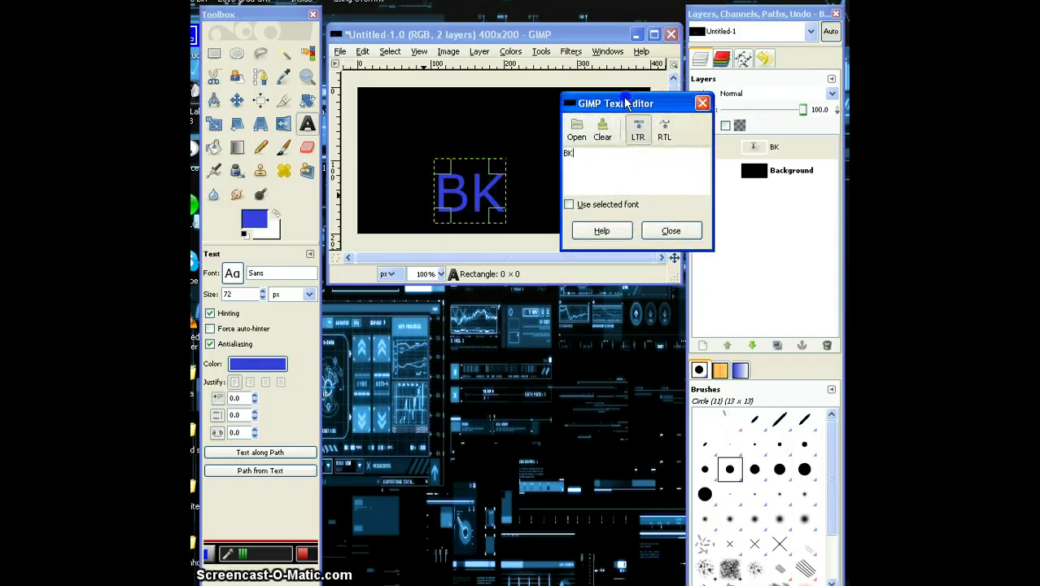
# Change the BK text to Bauhaus 93 at 144 px and close the editor.
pyautogui.click(268, 275)
pyautogui.click(234, 275)
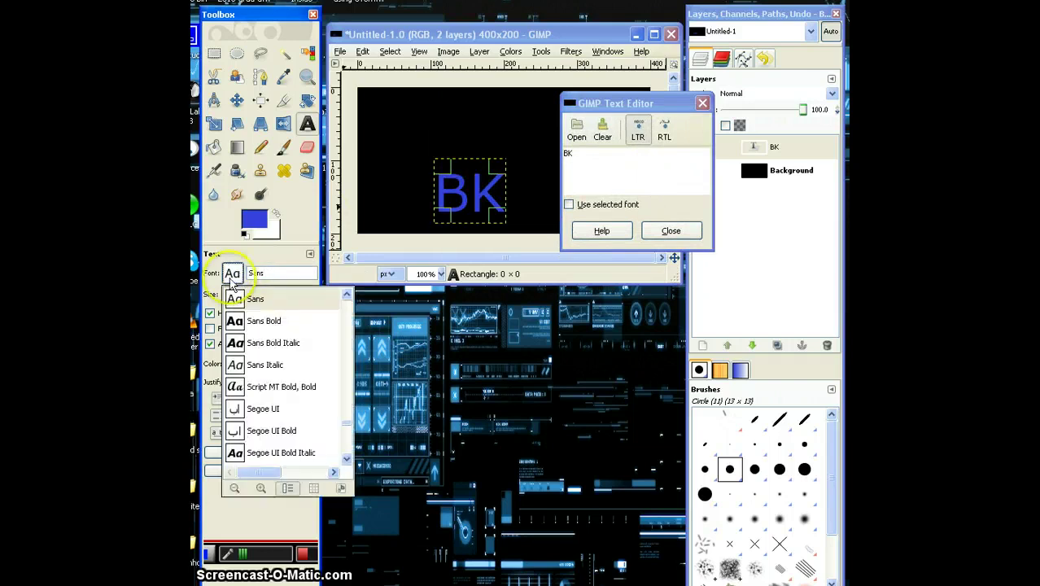
pyautogui.click(233, 274)
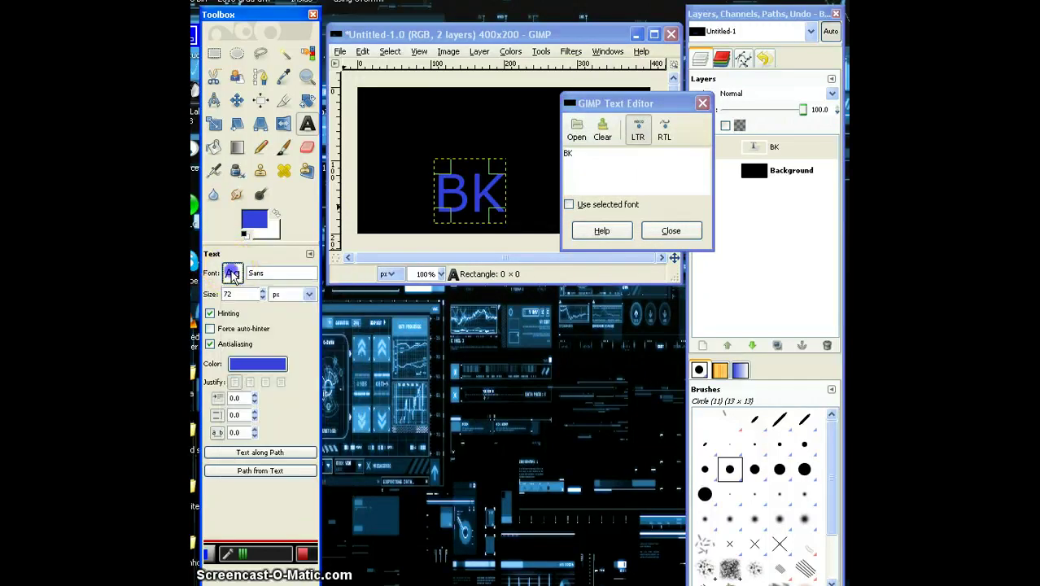
pyautogui.click(233, 274)
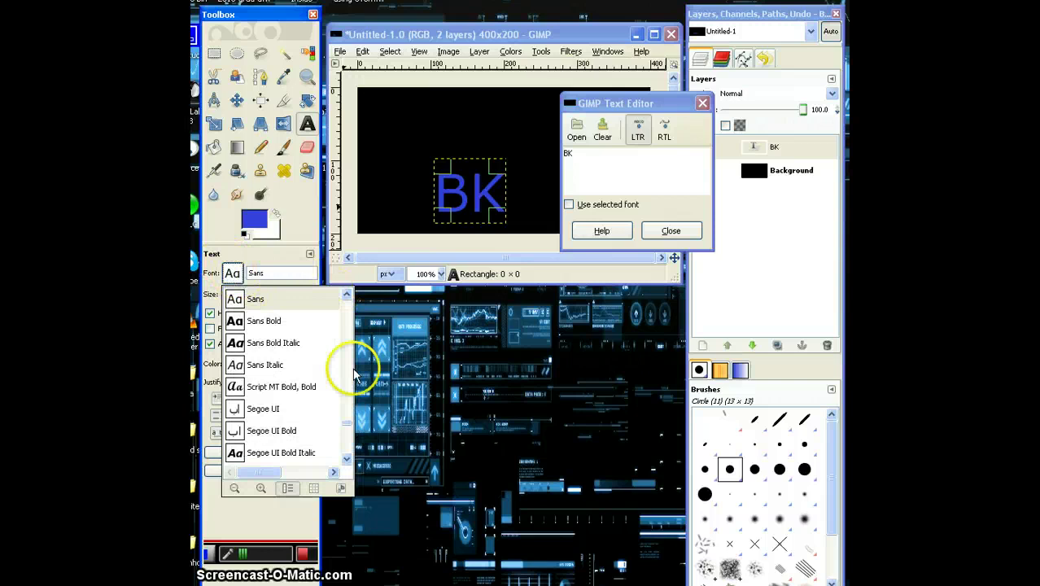
pyautogui.moveTo(349, 418); pyautogui.dragTo(351, 313)
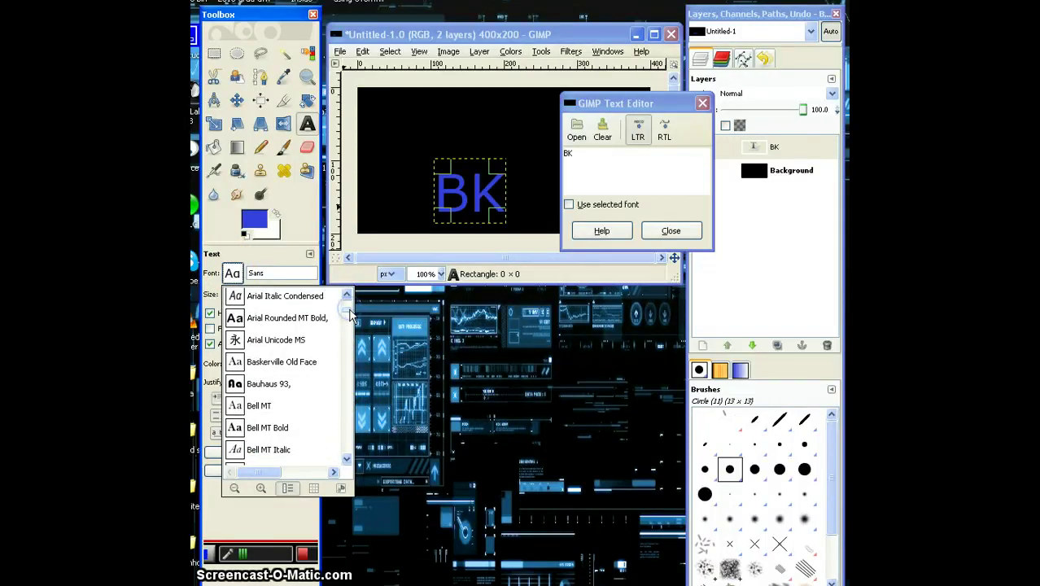
pyautogui.doubleClick(265, 383)
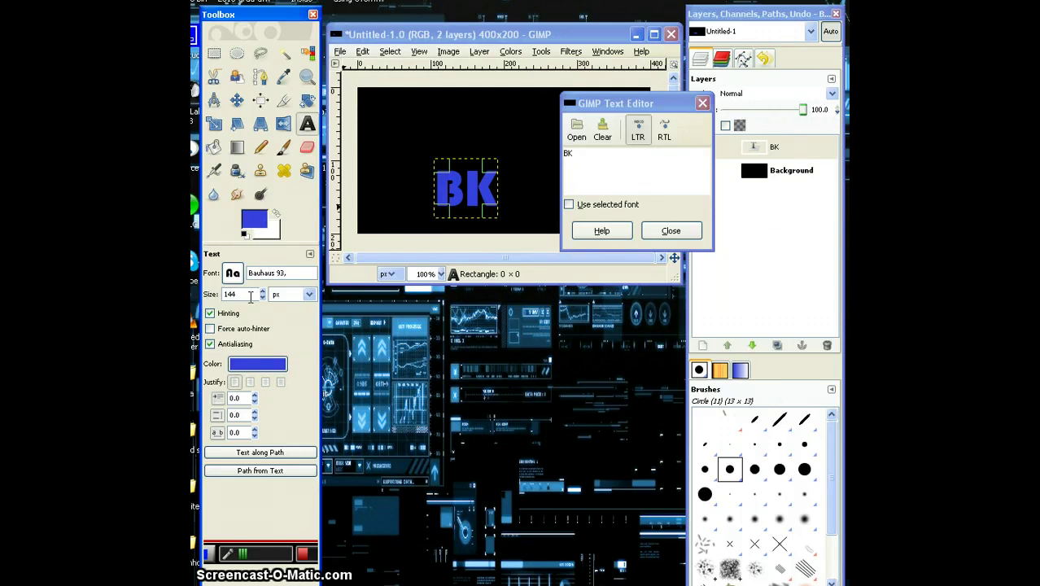
pyautogui.press('Return')
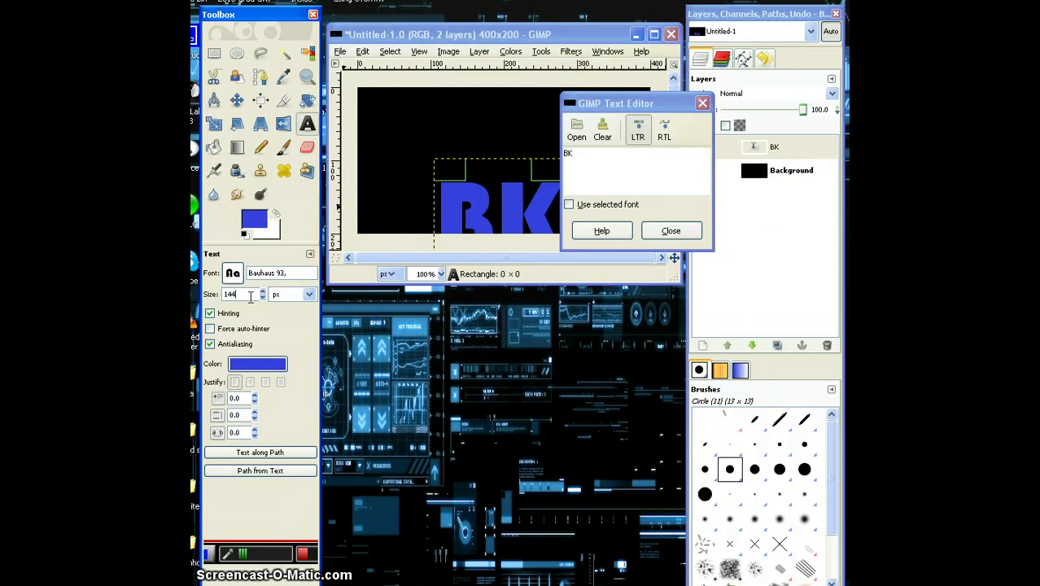
pyautogui.click(670, 230)
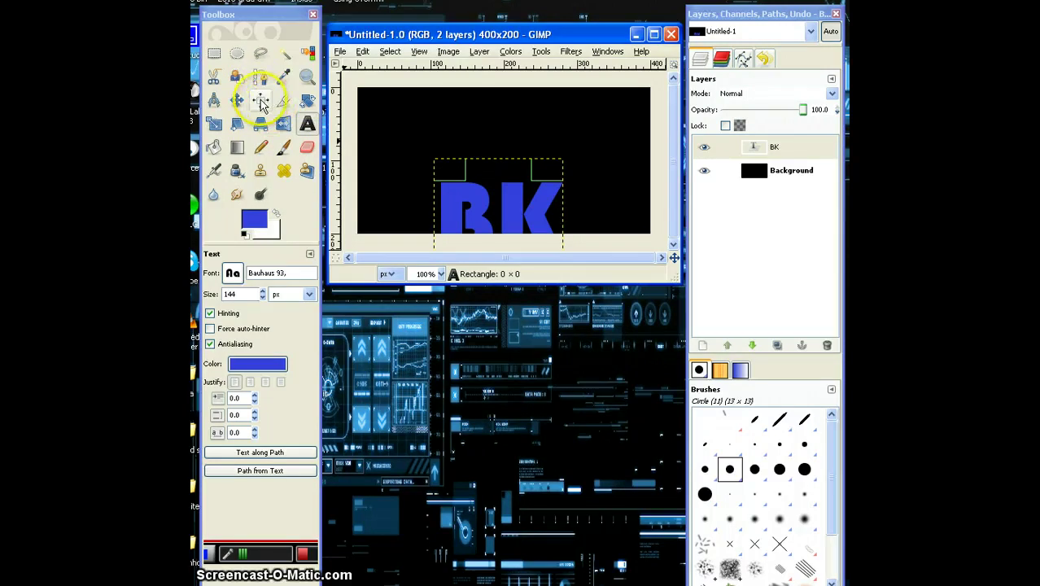
# Align the BK layer to centre and middle, relative to Selection.
pyautogui.click(261, 101)
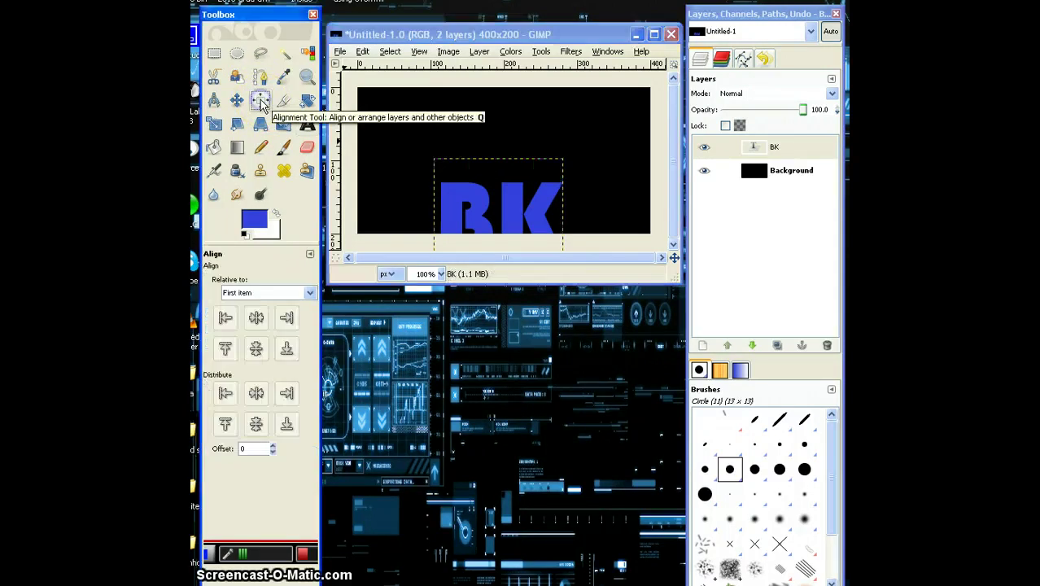
pyautogui.click(262, 293)
pyautogui.moveTo(262, 295); pyautogui.dragTo(261, 345)
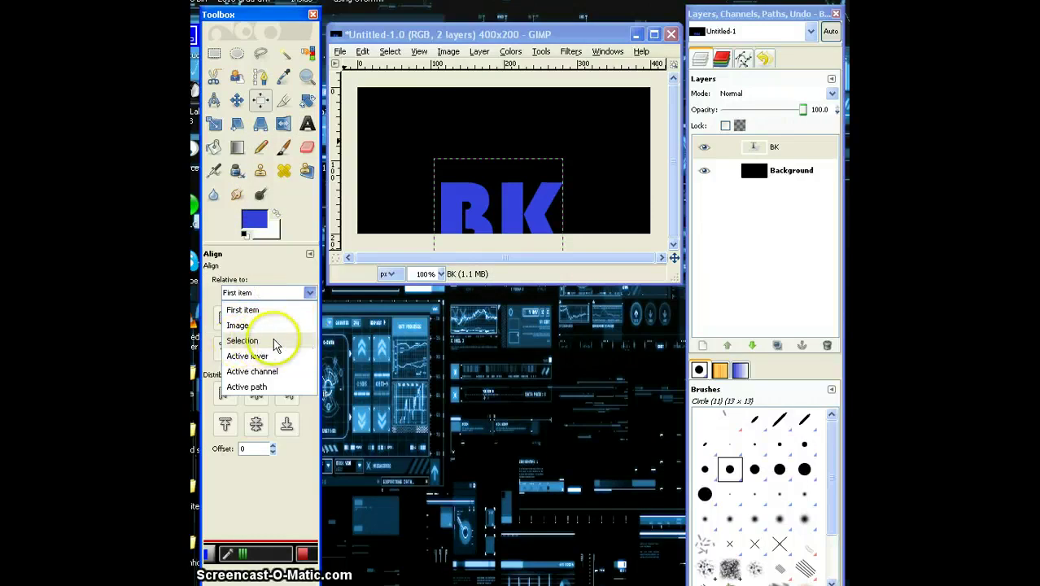
pyautogui.click(275, 342)
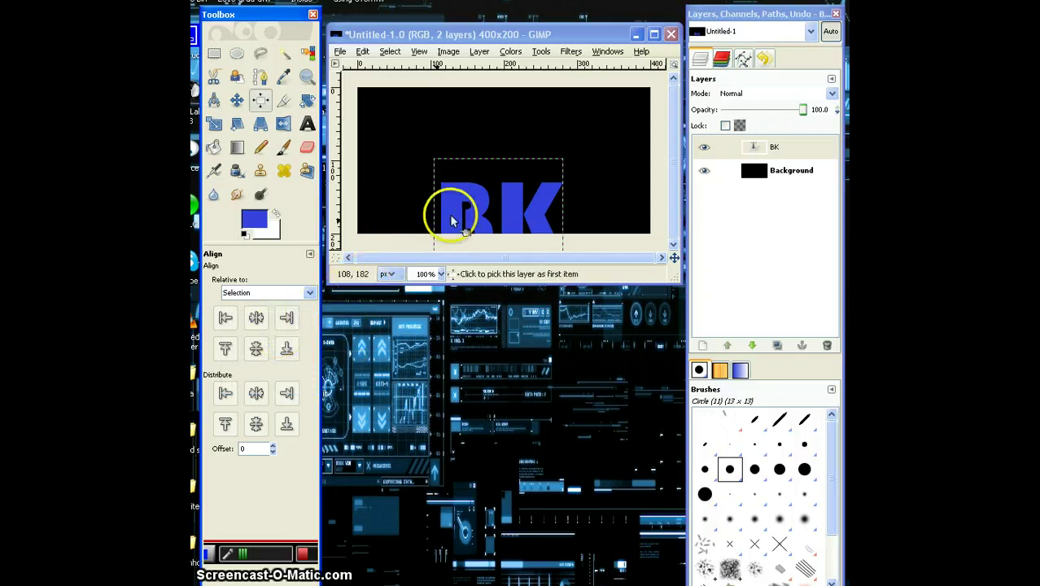
pyautogui.click(503, 203)
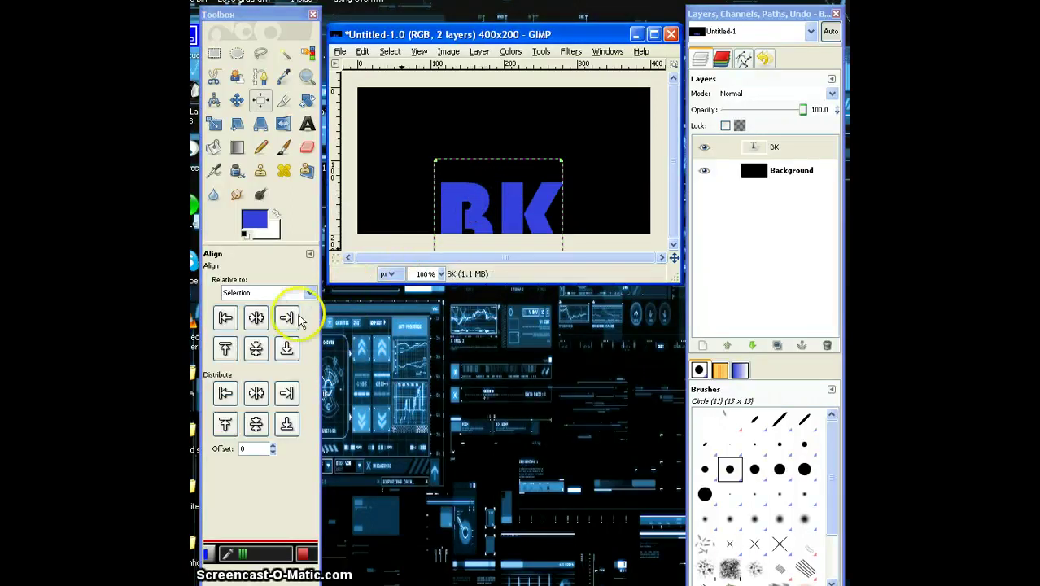
pyautogui.click(258, 321)
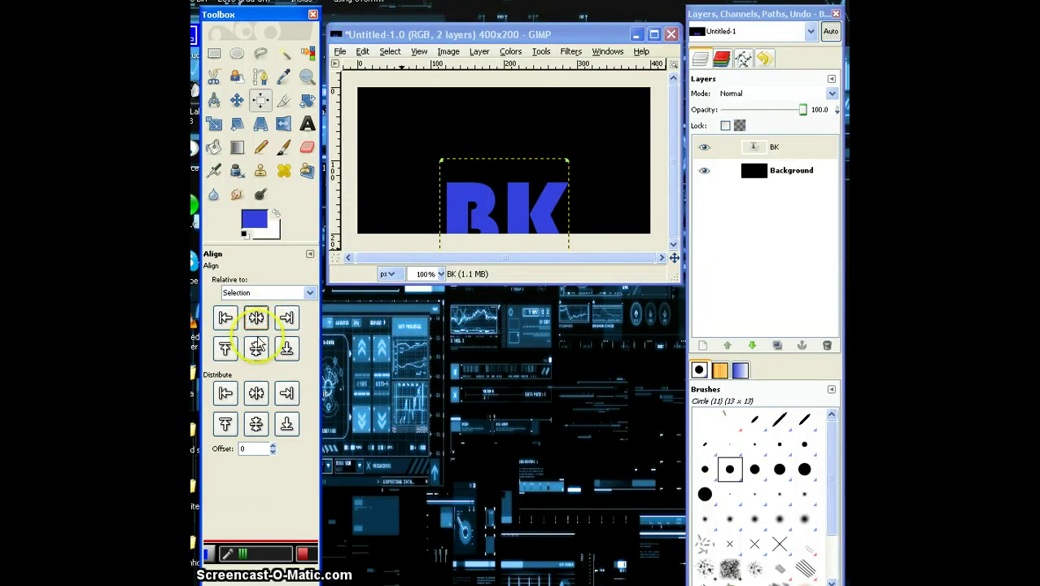
pyautogui.click(258, 347)
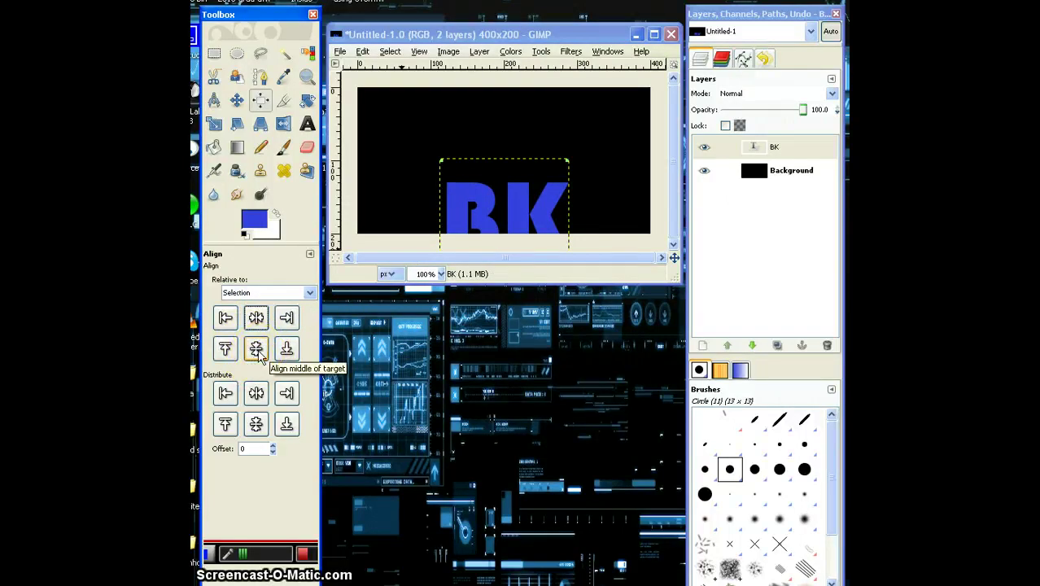
pyautogui.click(257, 350)
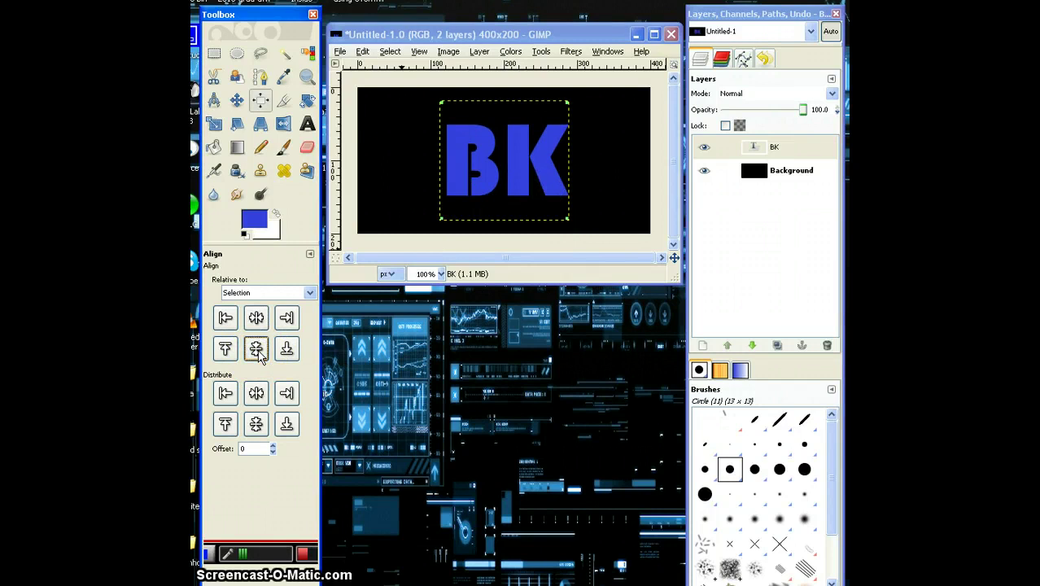
pyautogui.click(800, 147)
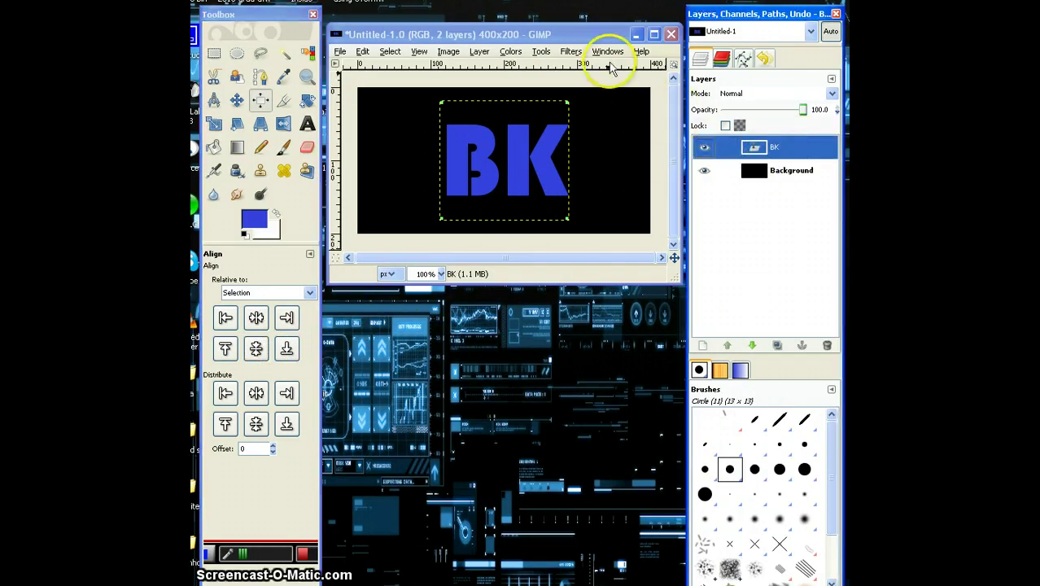
# Render Lava into the BK letters with seed 20 and size 15.
pyautogui.click(570, 51)
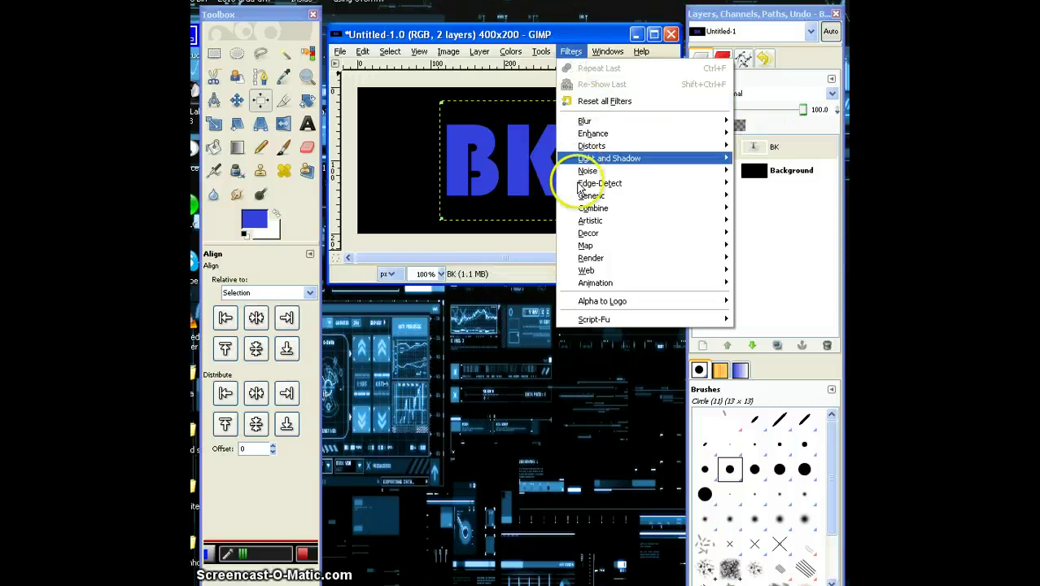
pyautogui.moveTo(591, 257)
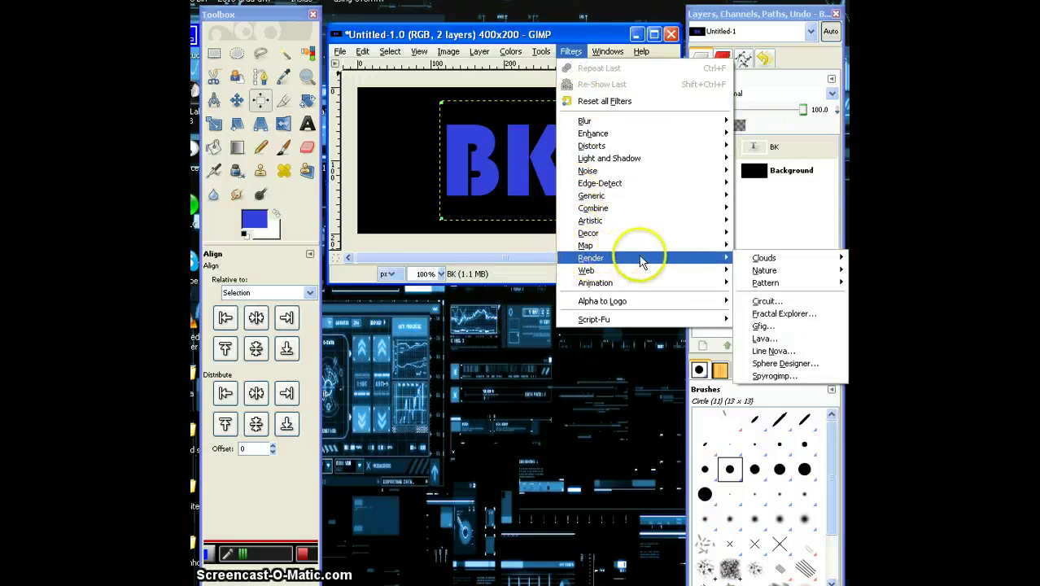
pyautogui.click(780, 339)
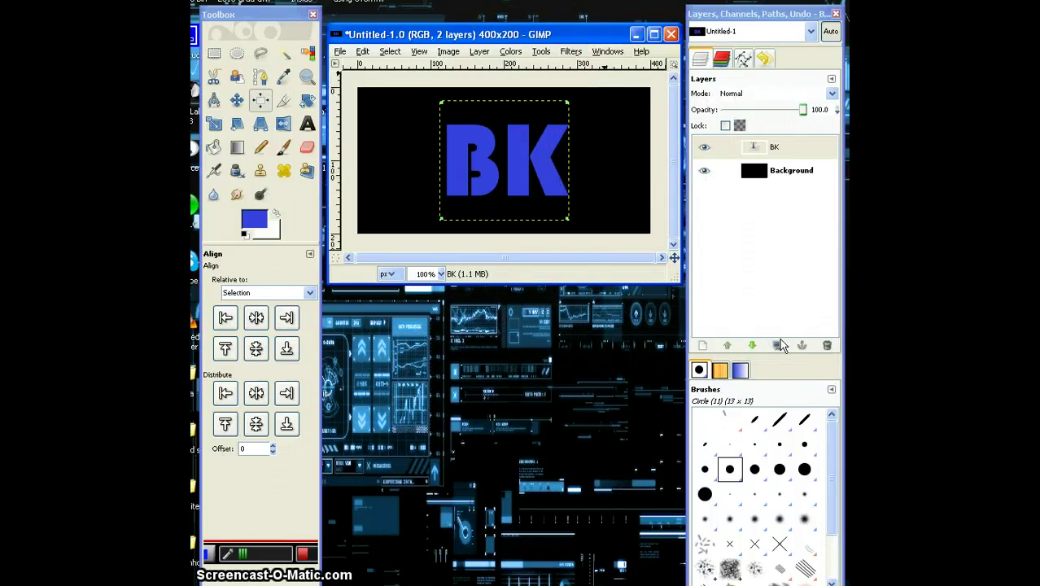
pyautogui.moveTo(457, 101)
pyautogui.mouseDown()
pyautogui.moveTo(400, 16)
pyautogui.moveTo(511, 323)
pyautogui.mouseUp()
pyautogui.click(470, 335)
pyautogui.write('20')
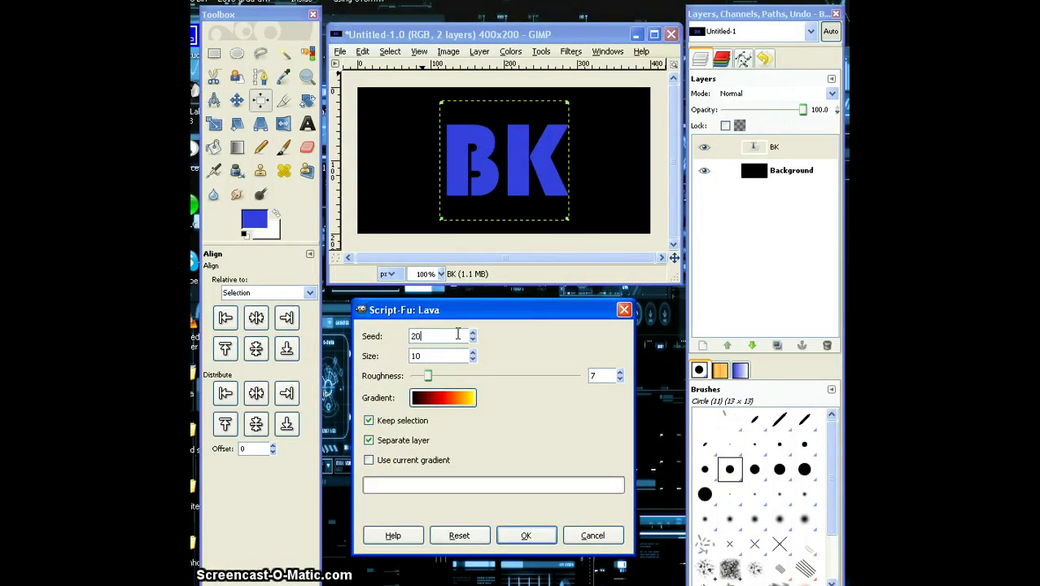
pyautogui.doubleClick(431, 355)
pyautogui.write('15')
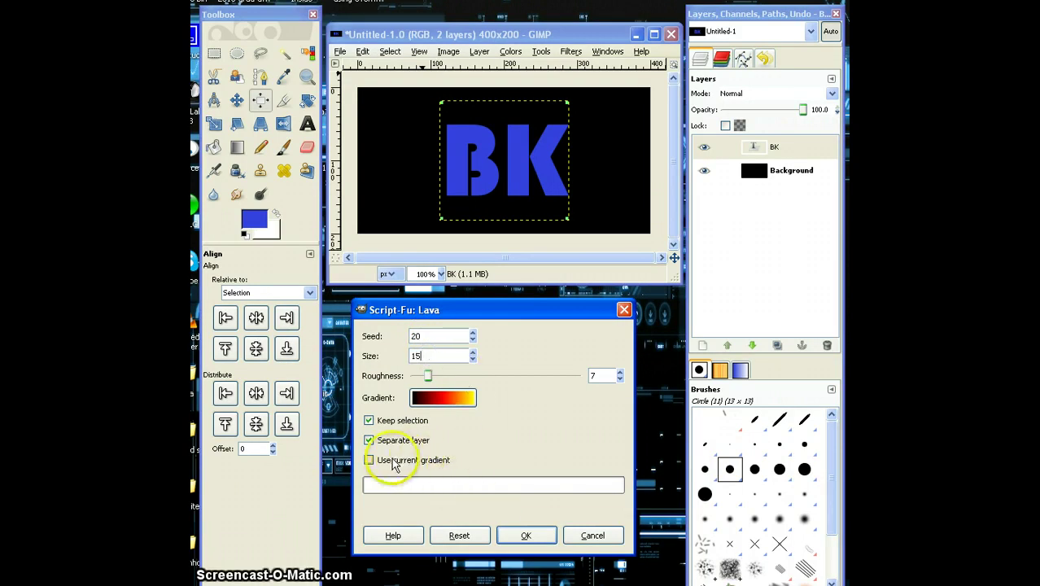
pyautogui.click(525, 536)
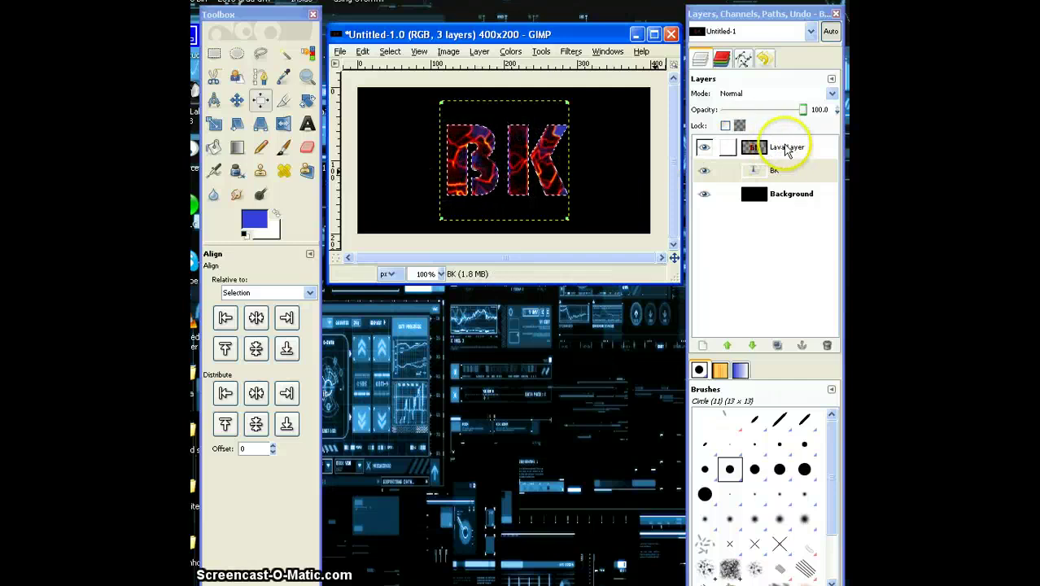
# Colorize the Lava Layer with hue 226, saturation 100, lightness 9.
pyautogui.click(819, 149)
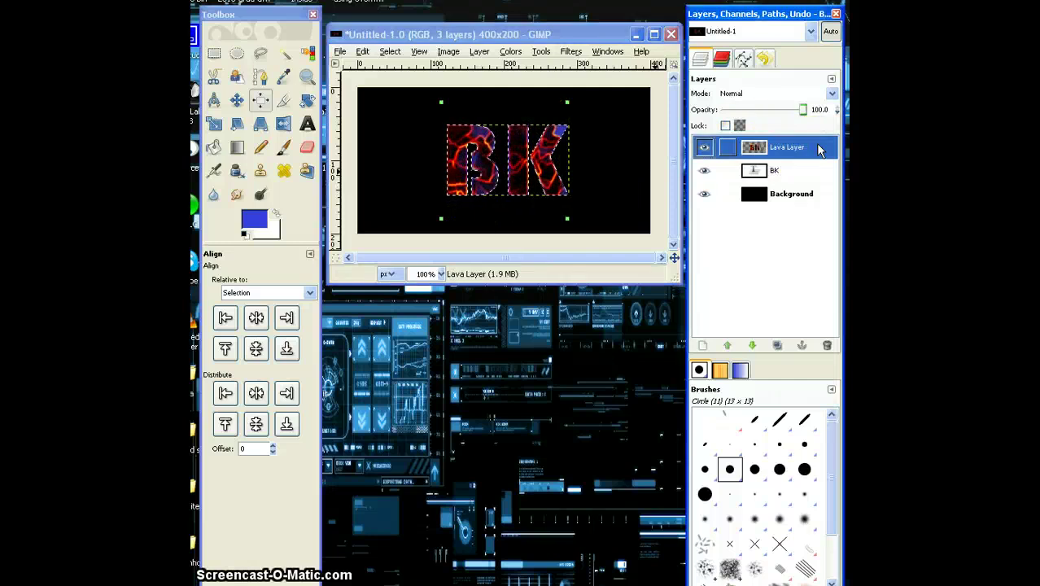
pyautogui.click(514, 52)
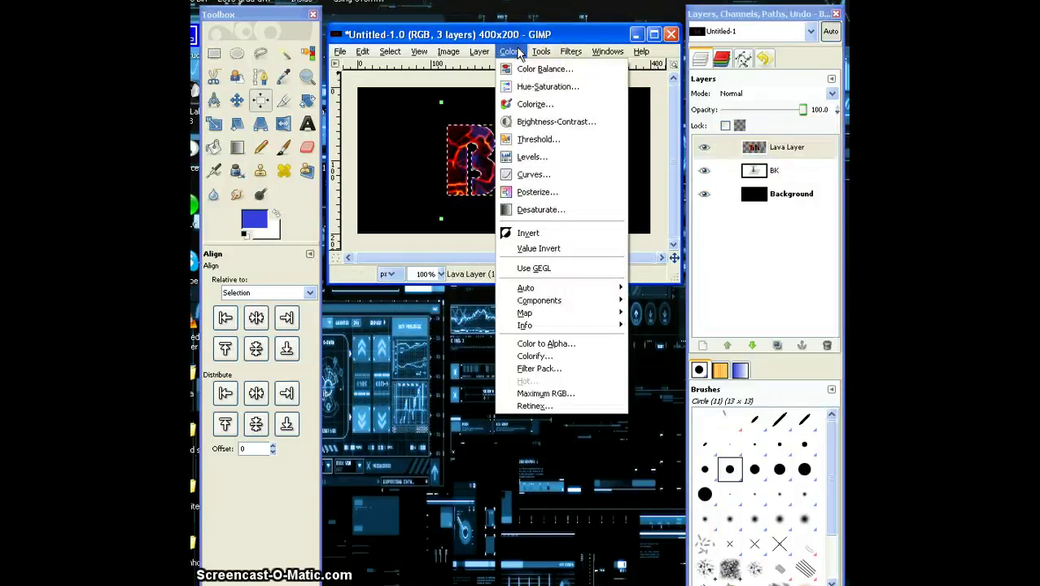
pyautogui.click(534, 108)
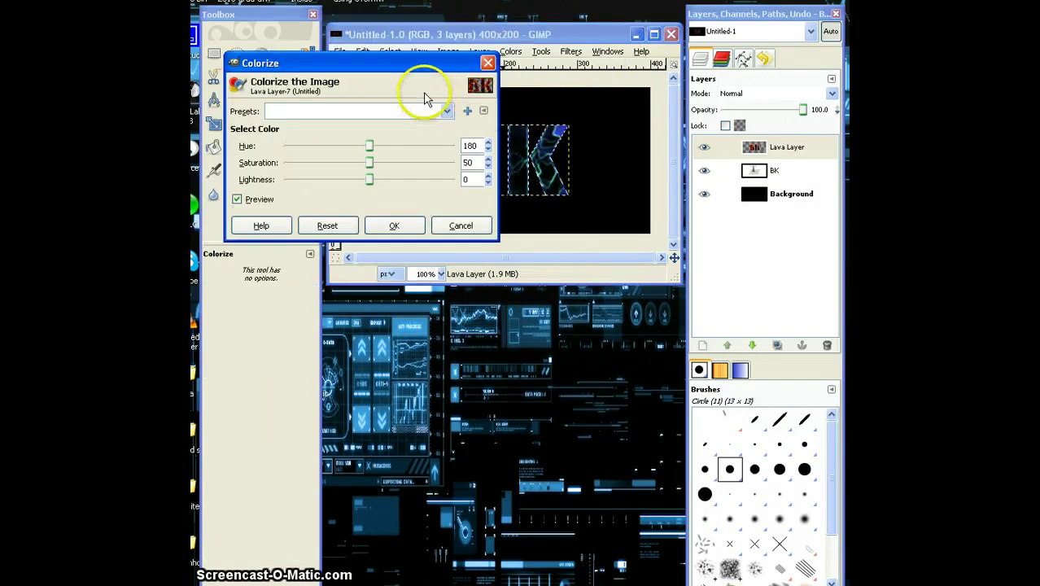
pyautogui.moveTo(399, 55)
pyautogui.mouseDown()
pyautogui.moveTo(436, 151)
pyautogui.moveTo(545, 350)
pyautogui.mouseUp()
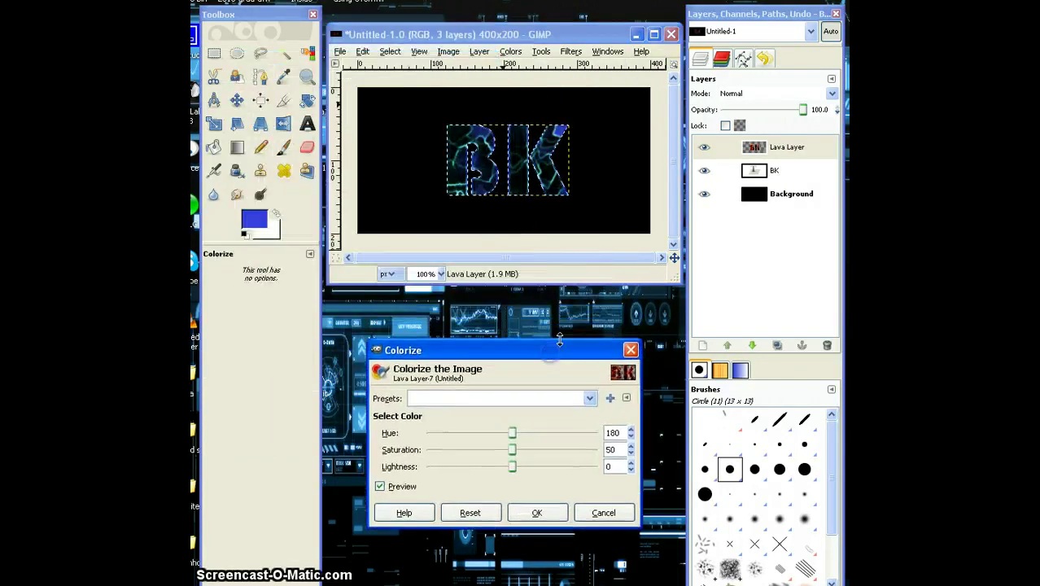
pyautogui.click(512, 433)
pyautogui.moveTo(519, 437)
pyautogui.mouseDown()
pyautogui.moveTo(583, 437)
pyautogui.moveTo(406, 437)
pyautogui.moveTo(490, 437)
pyautogui.mouseUp()
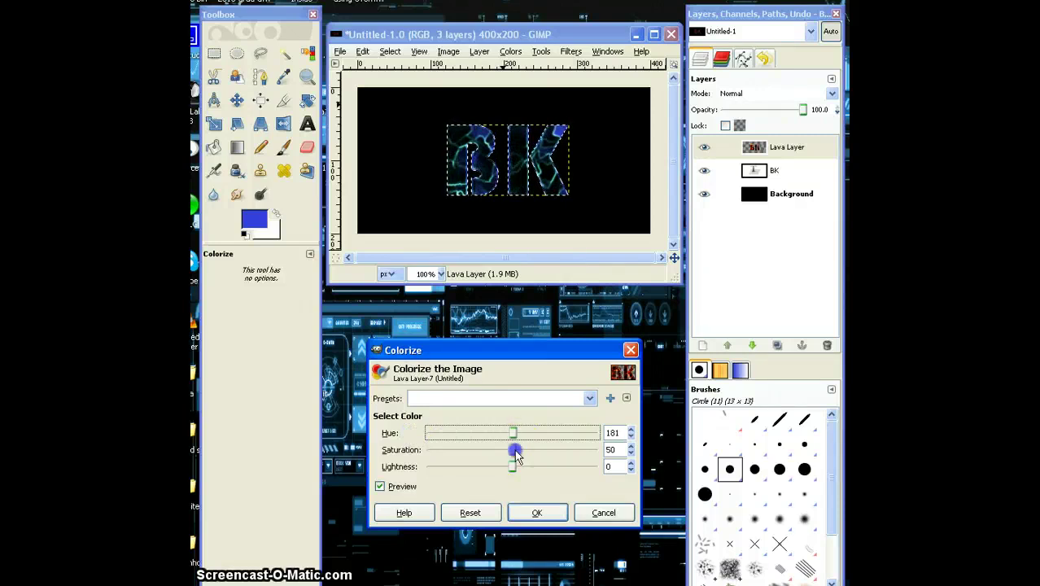
pyautogui.moveTo(512, 450)
pyautogui.mouseDown()
pyautogui.moveTo(442, 453)
pyautogui.moveTo(473, 458)
pyautogui.mouseUp()
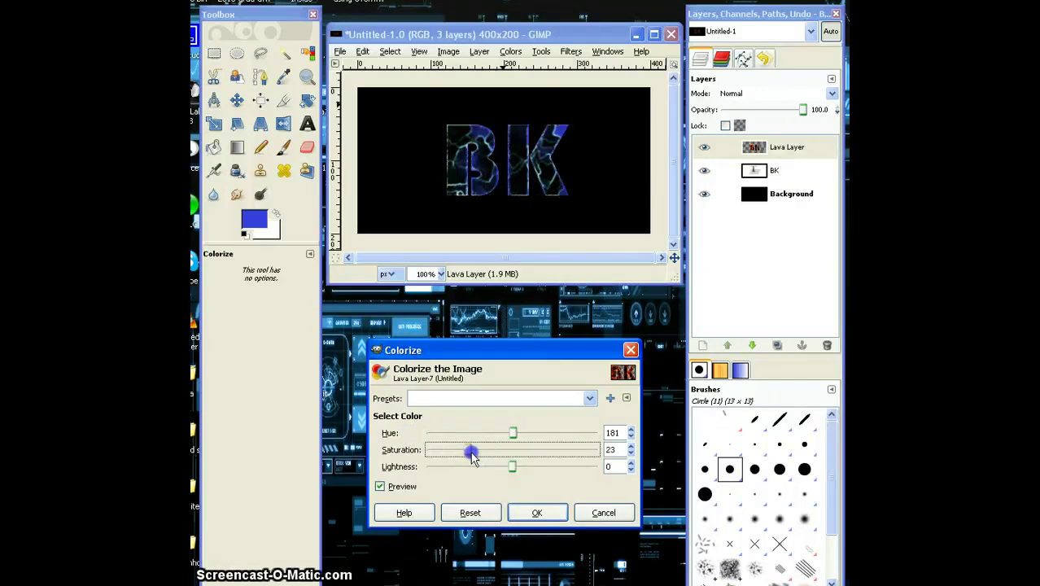
pyautogui.moveTo(569, 456); pyautogui.dragTo(617, 459)
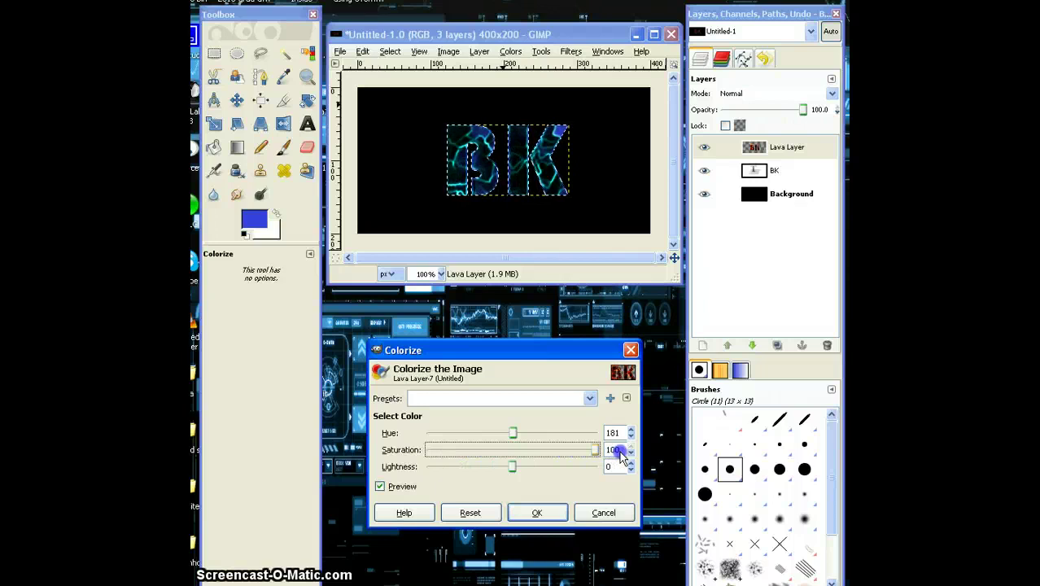
pyautogui.moveTo(512, 468); pyautogui.dragTo(460, 475)
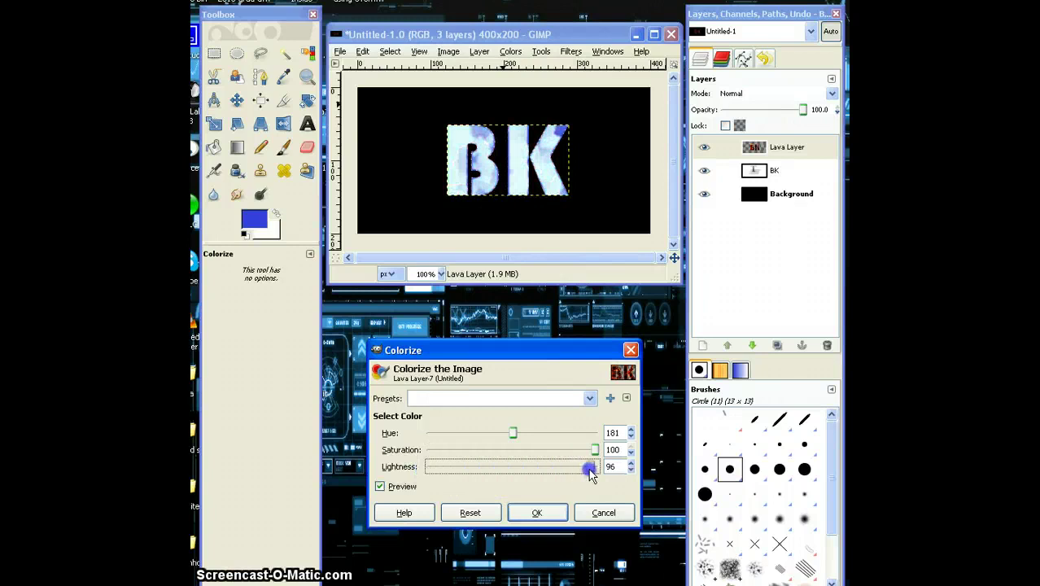
pyautogui.moveTo(596, 470); pyautogui.dragTo(546, 470)
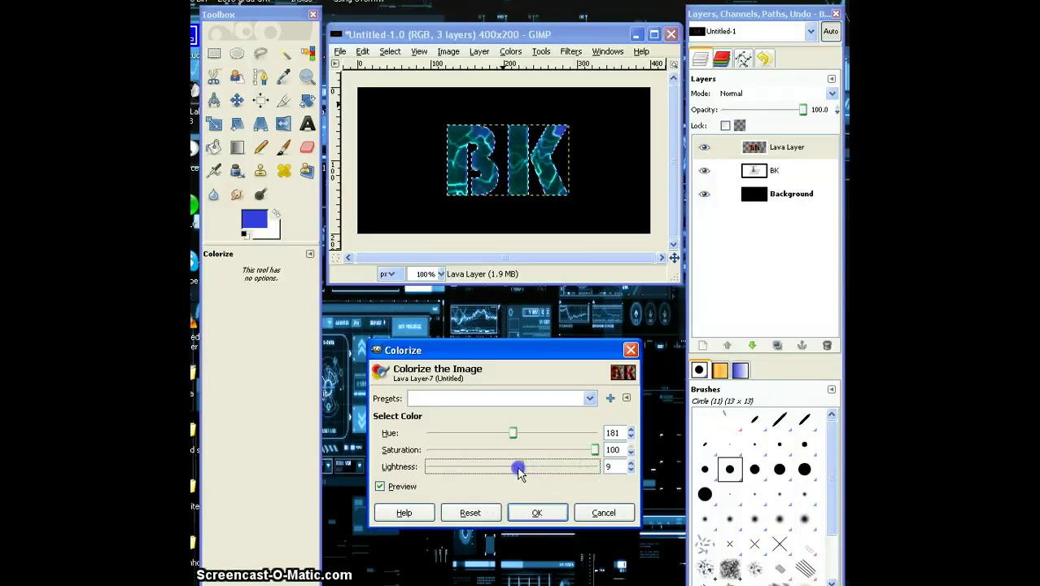
pyautogui.moveTo(528, 435); pyautogui.dragTo(534, 435)
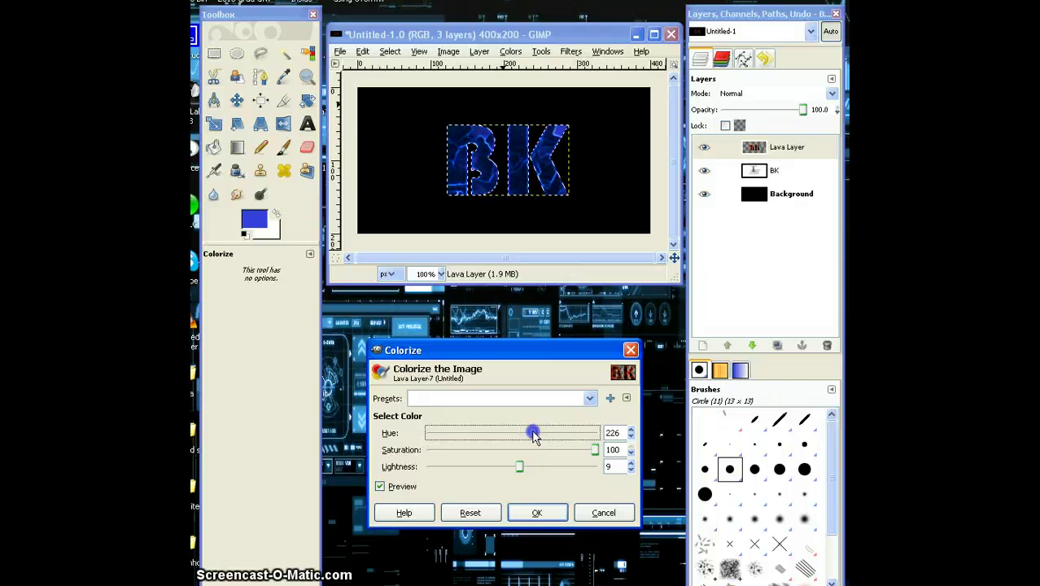
pyautogui.click(543, 513)
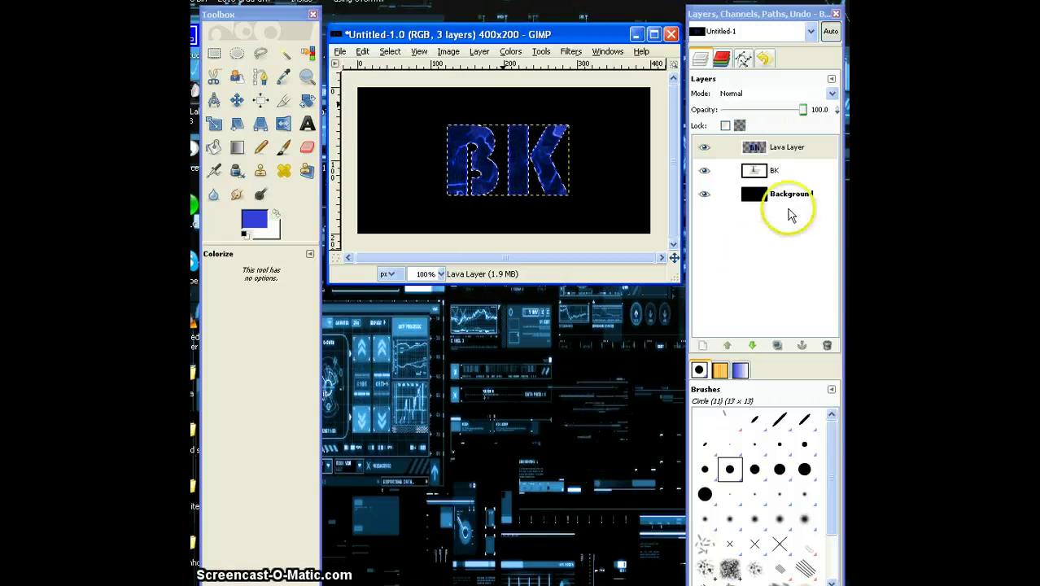
# Apply a 2 px Gaussian blur to the Lava Layer.
pyautogui.click(818, 154)
pyautogui.rightClick(818, 154)
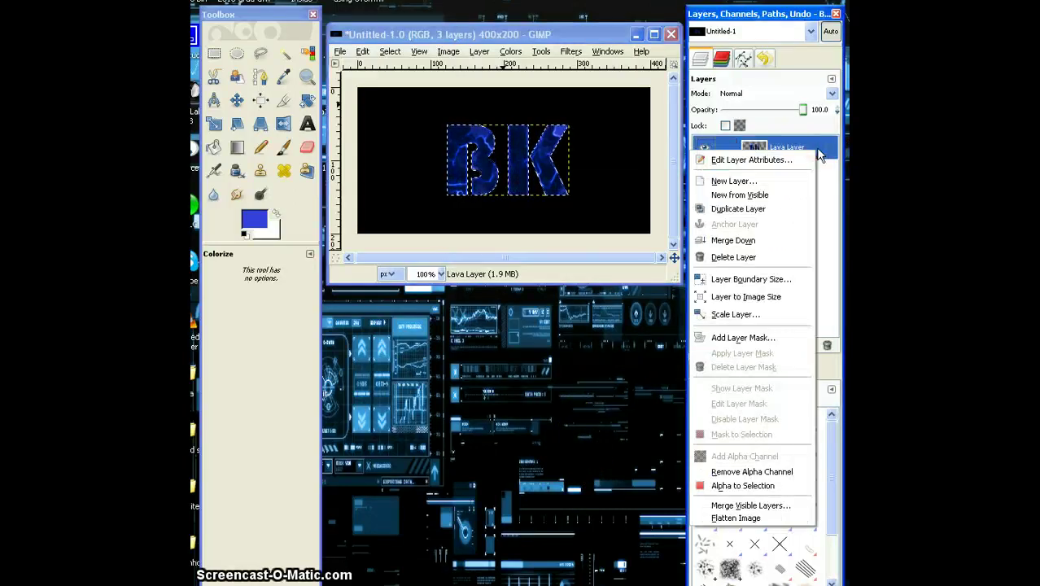
pyautogui.click(579, 51)
pyautogui.click(579, 51)
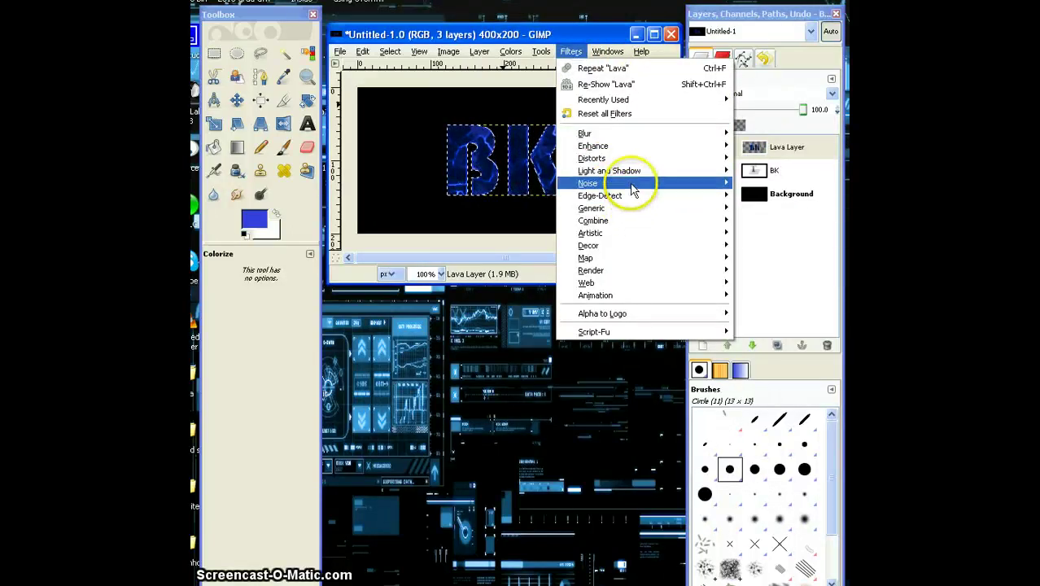
pyautogui.moveTo(584, 133)
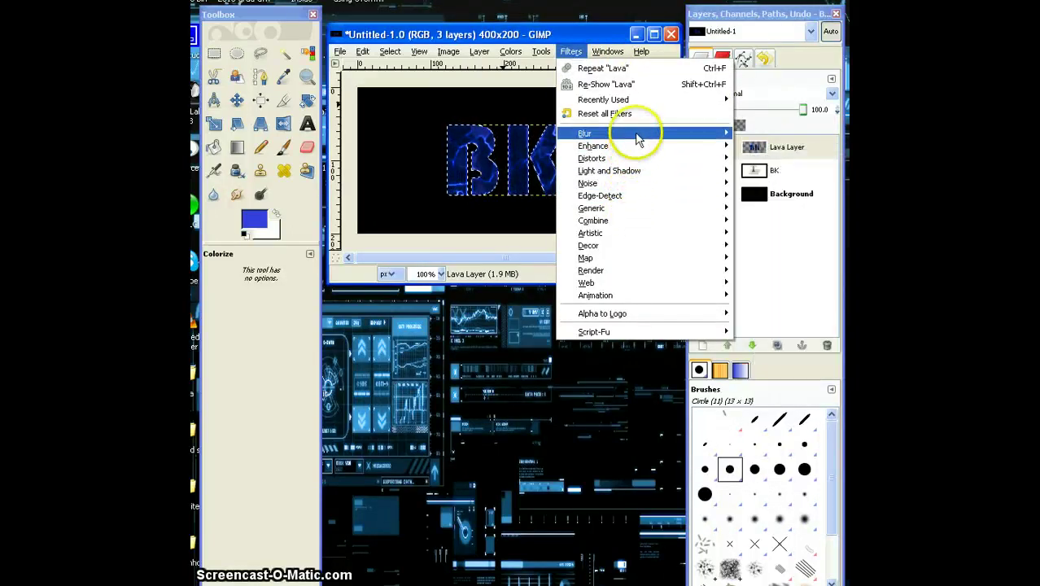
pyautogui.moveTo(619, 133)
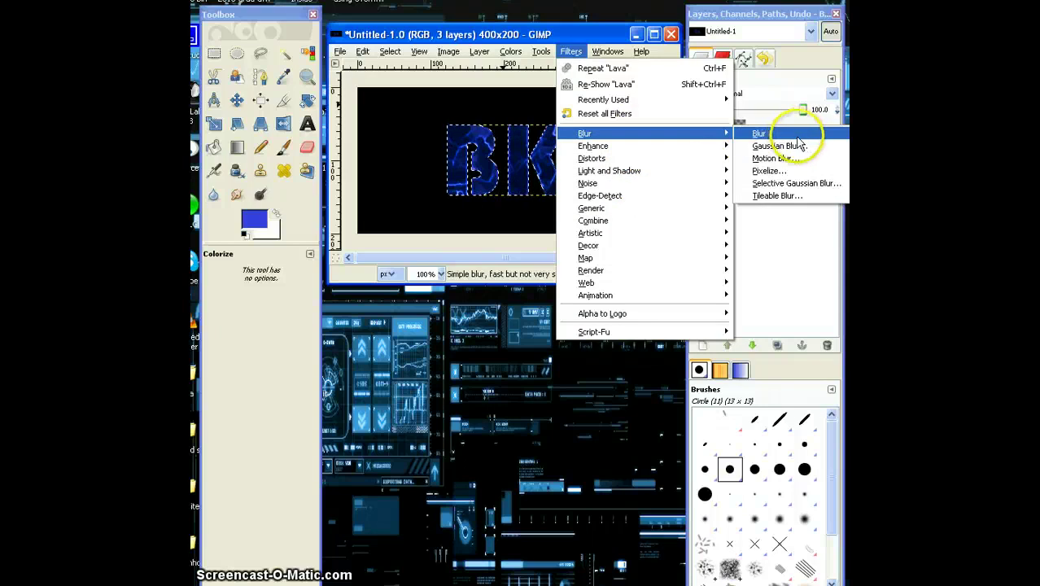
pyautogui.click(800, 149)
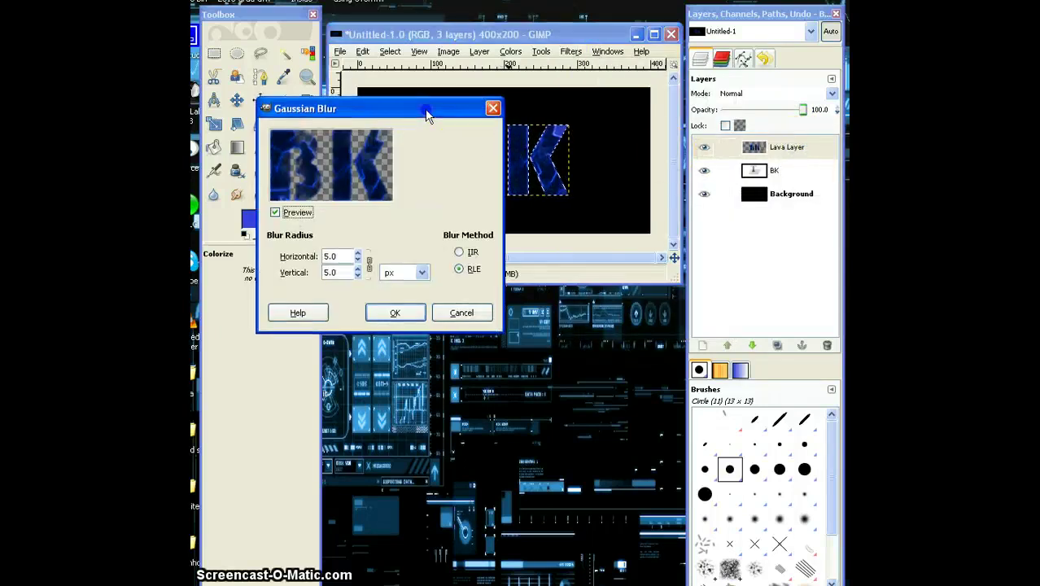
pyautogui.moveTo(423, 111); pyautogui.dragTo(520, 334)
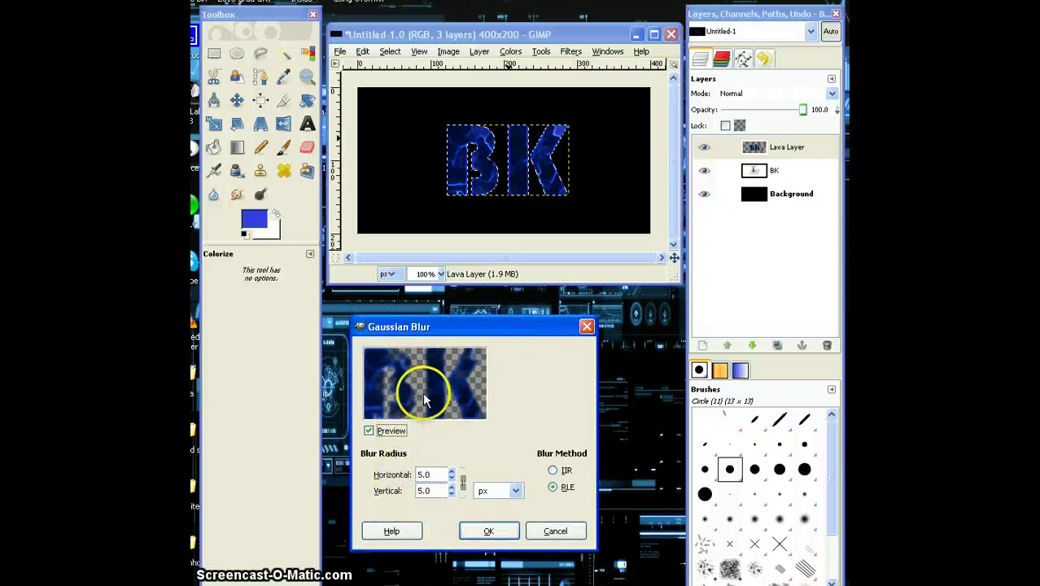
pyautogui.click(434, 475)
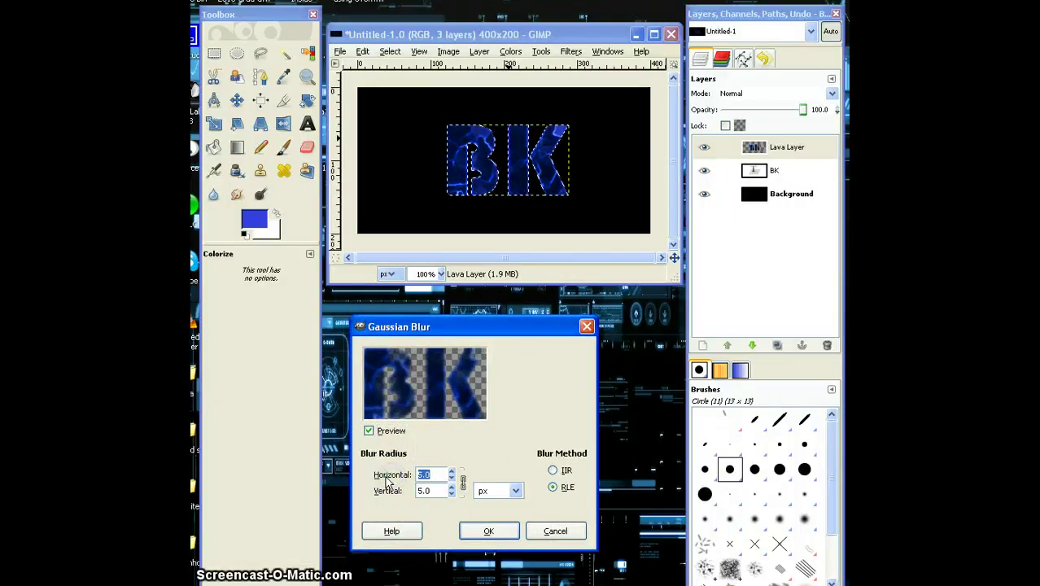
pyautogui.write('2')
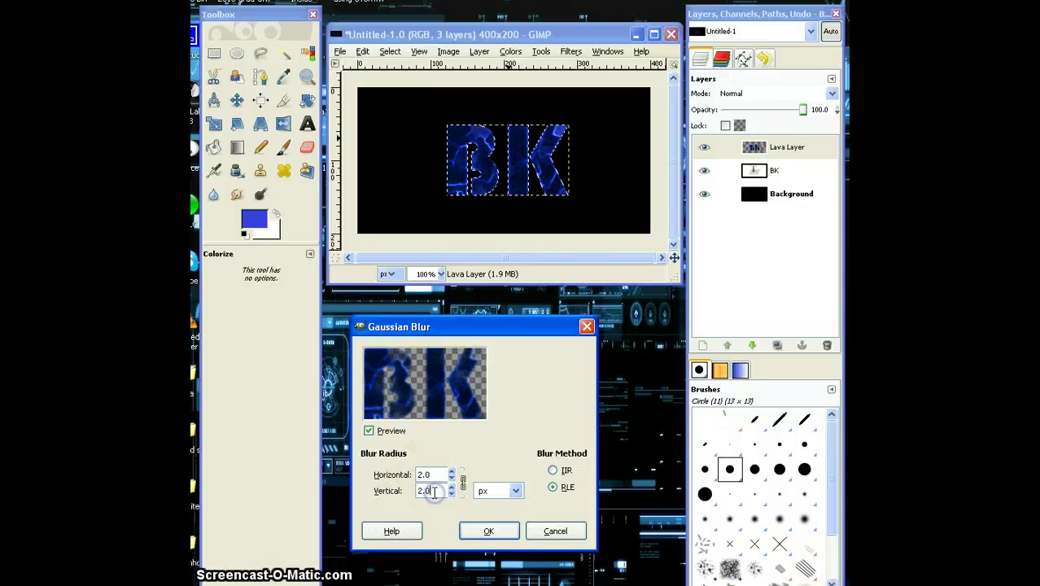
pyautogui.click(488, 530)
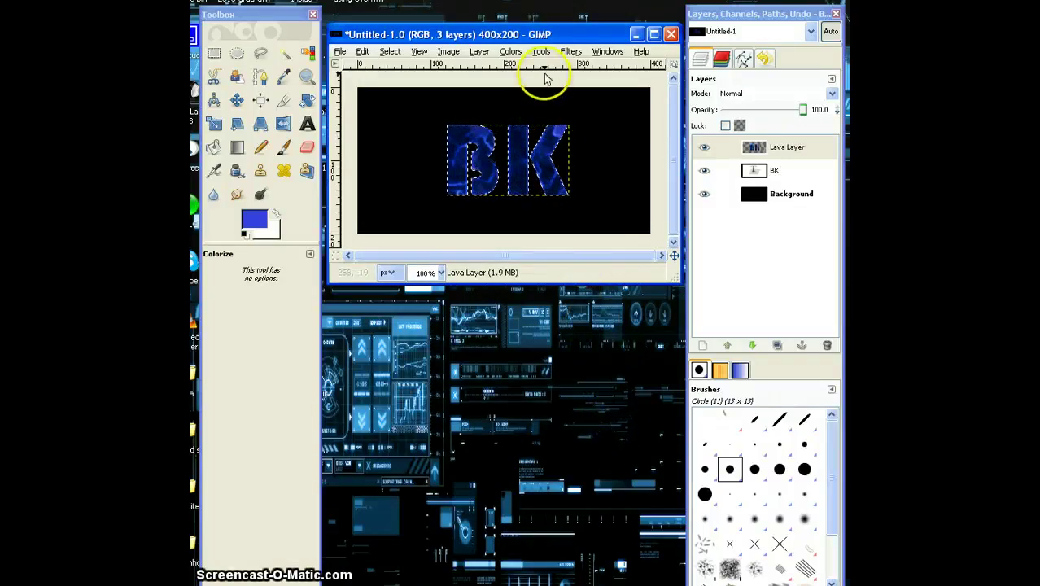
# Apply the Dilate filter to the Lava Layer.
pyautogui.click(541, 52)
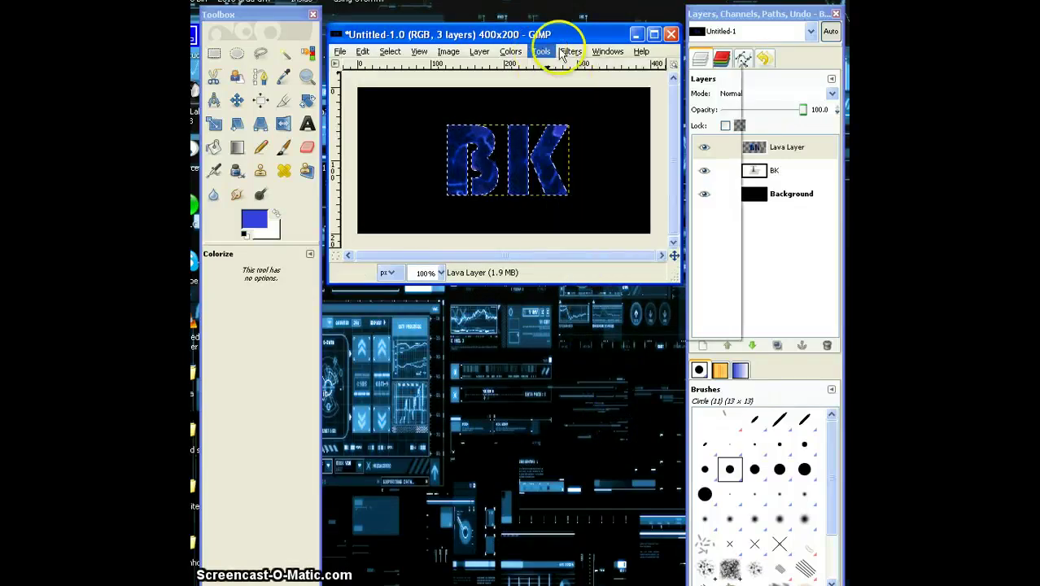
pyautogui.click(570, 52)
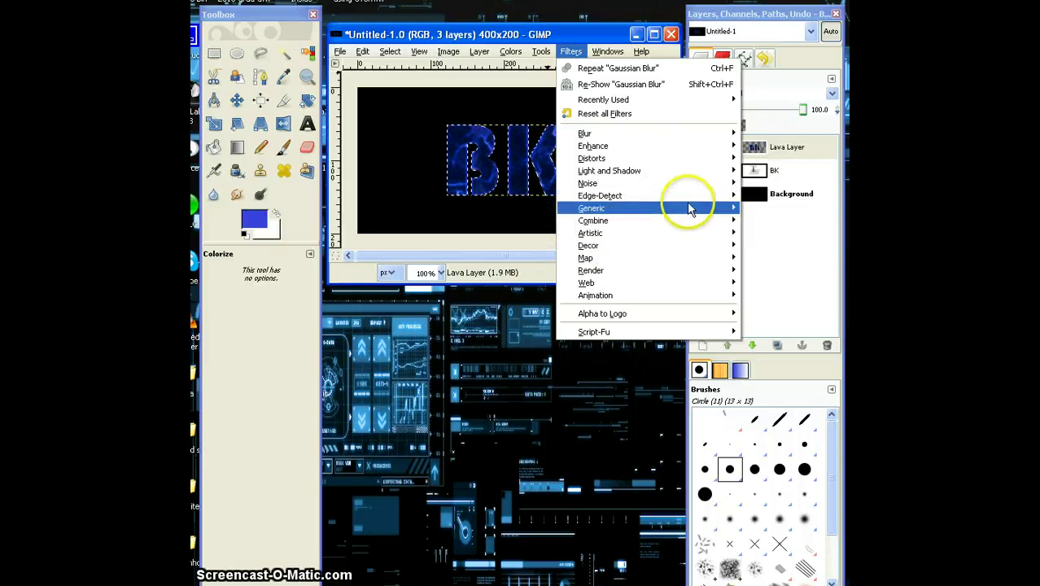
pyautogui.moveTo(592, 208)
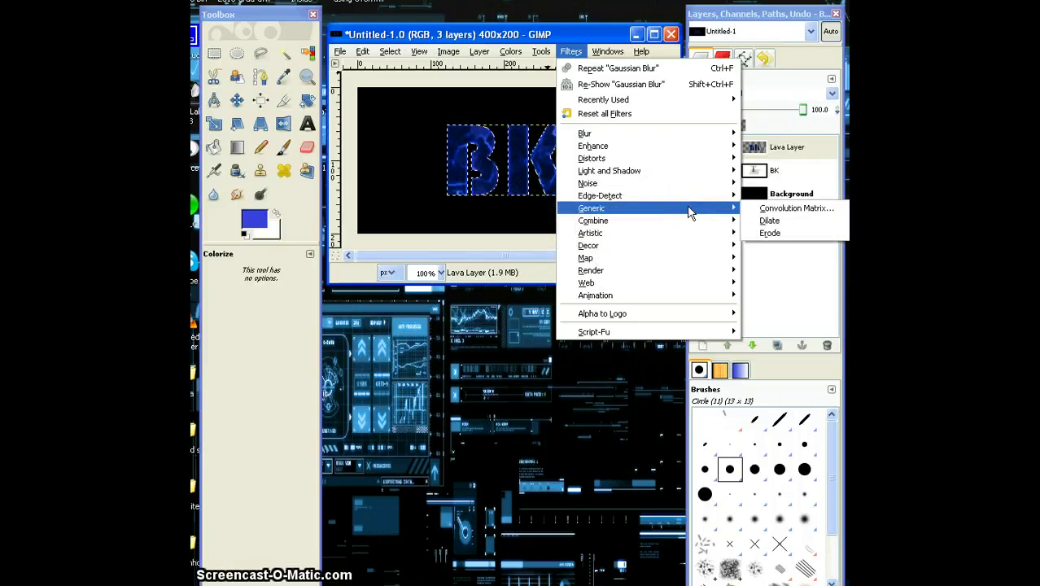
pyautogui.click(770, 221)
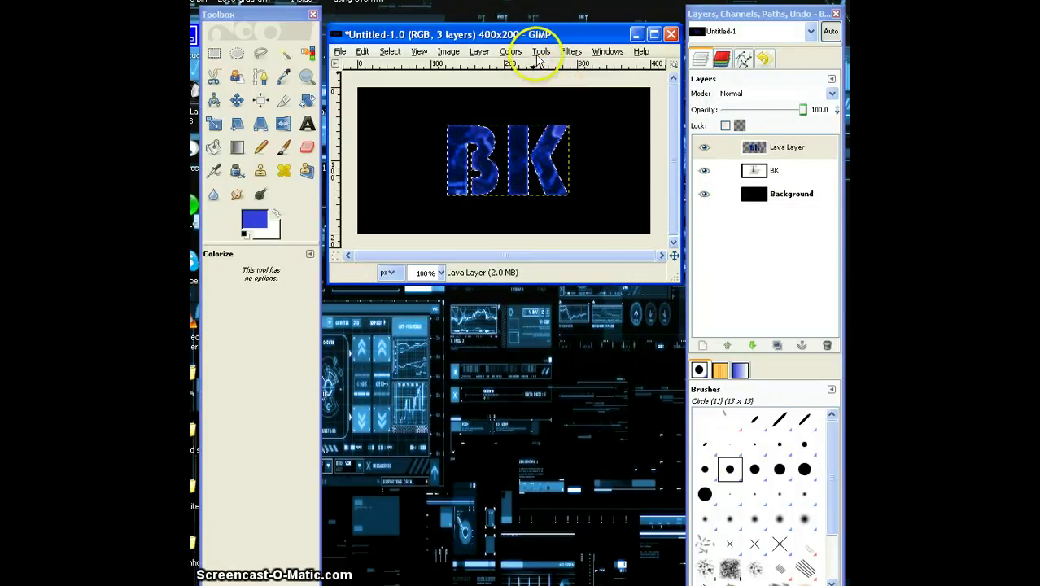
pyautogui.click(571, 51)
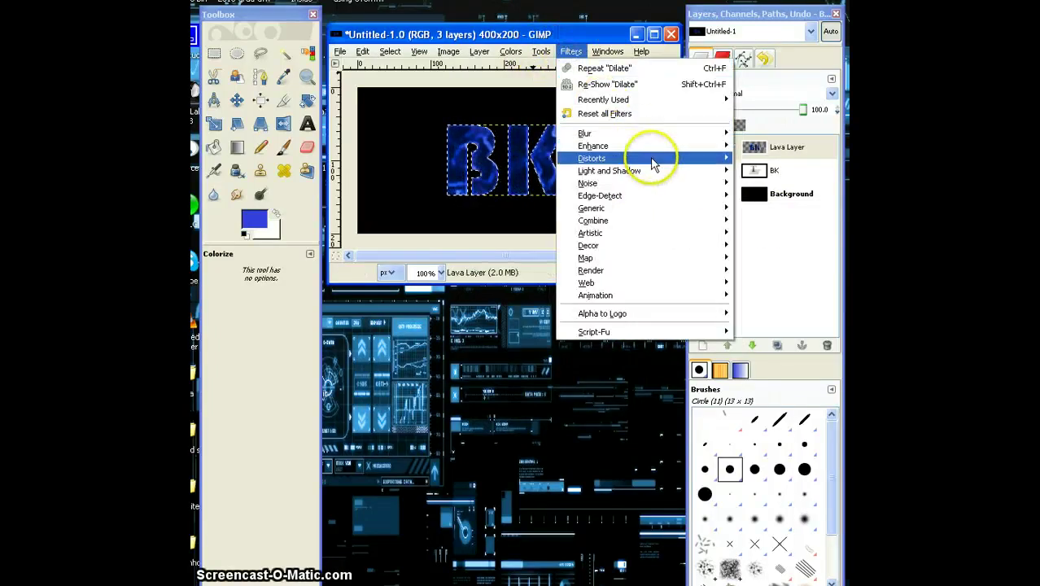
pyautogui.moveTo(610, 170)
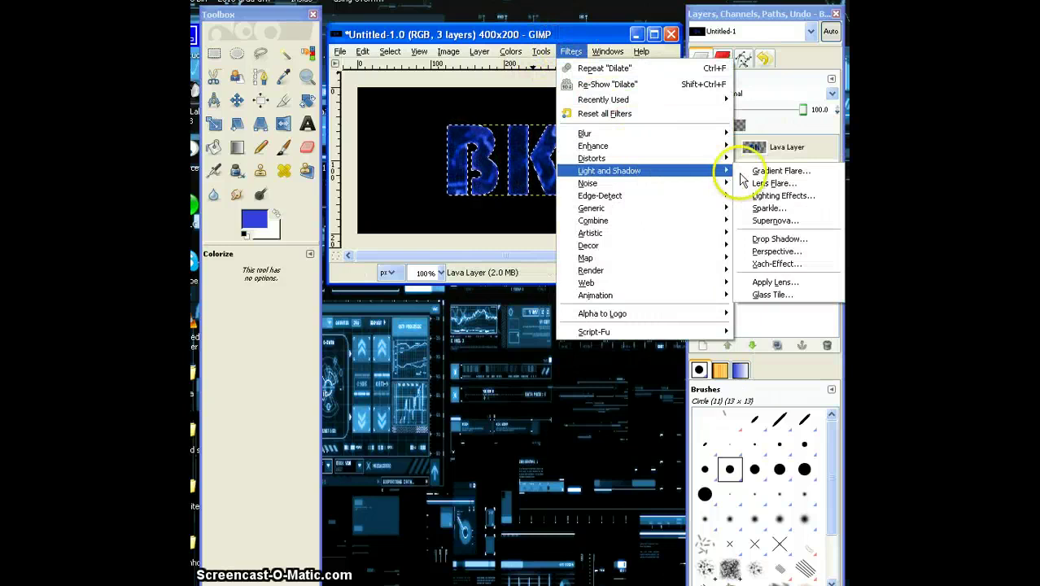
# Set the Lighting Effects observer distance to 0.400.
pyautogui.click(813, 196)
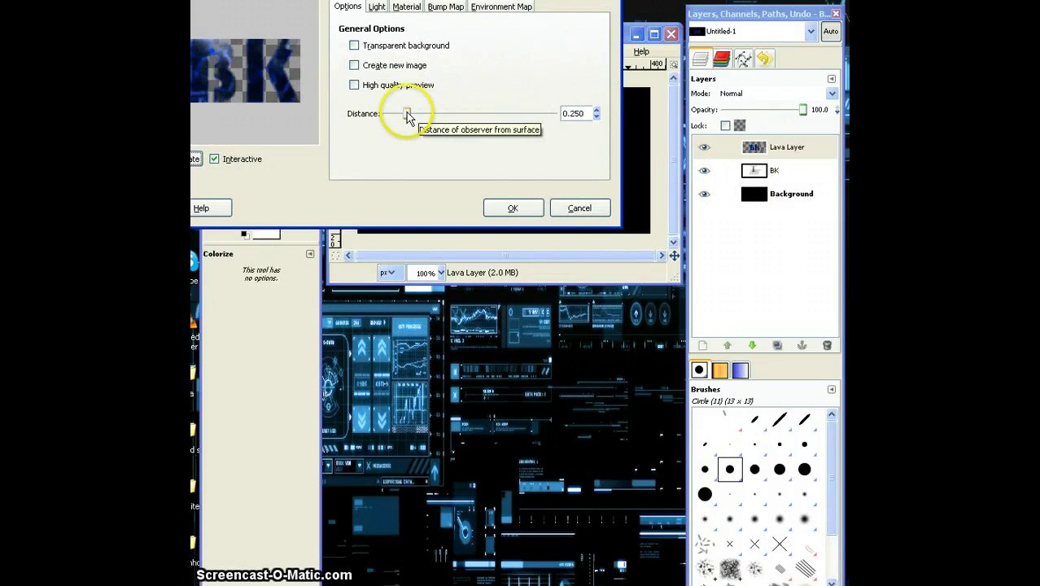
pyautogui.moveTo(408, 116)
pyautogui.mouseDown()
pyautogui.moveTo(397, 113)
pyautogui.moveTo(407, 118)
pyautogui.mouseUp()
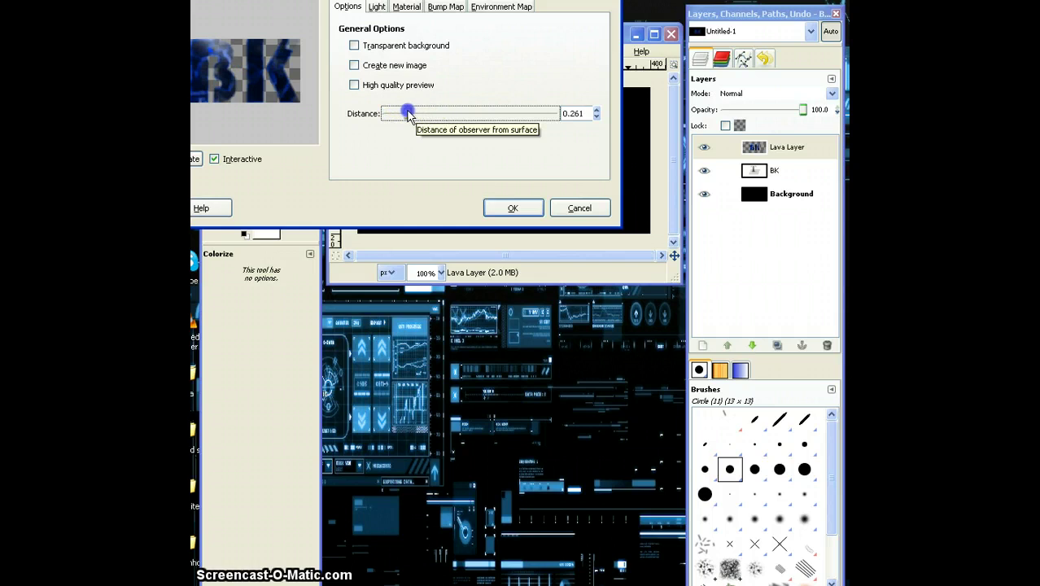
pyautogui.moveTo(389, 114)
pyautogui.mouseDown()
pyautogui.moveTo(366, 115)
pyautogui.moveTo(397, 115)
pyautogui.mouseUp()
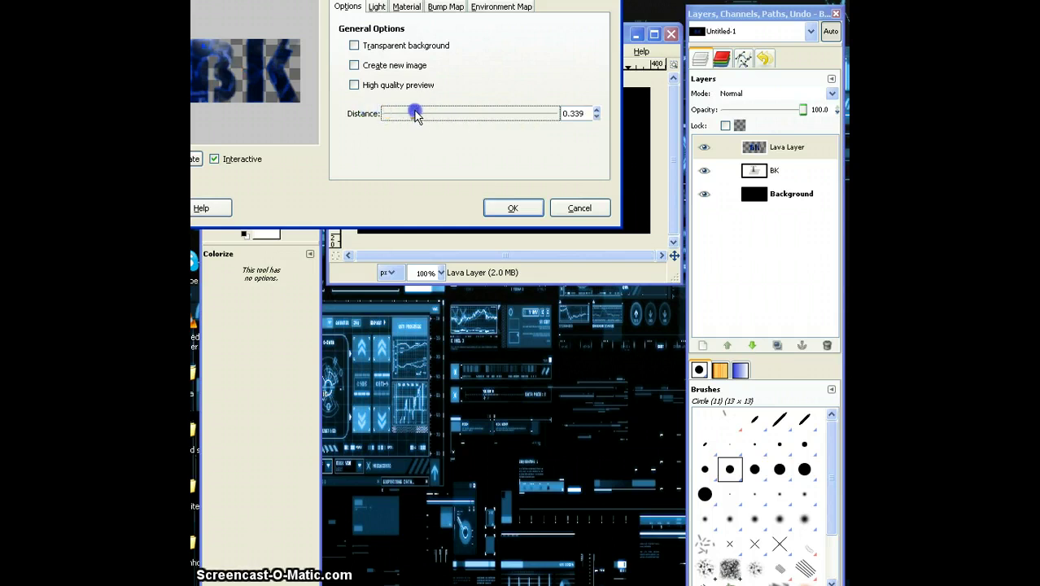
# Review the Light, Material, Bump Map and Environment Map settings, then apply the lighting.
pyautogui.click(377, 8)
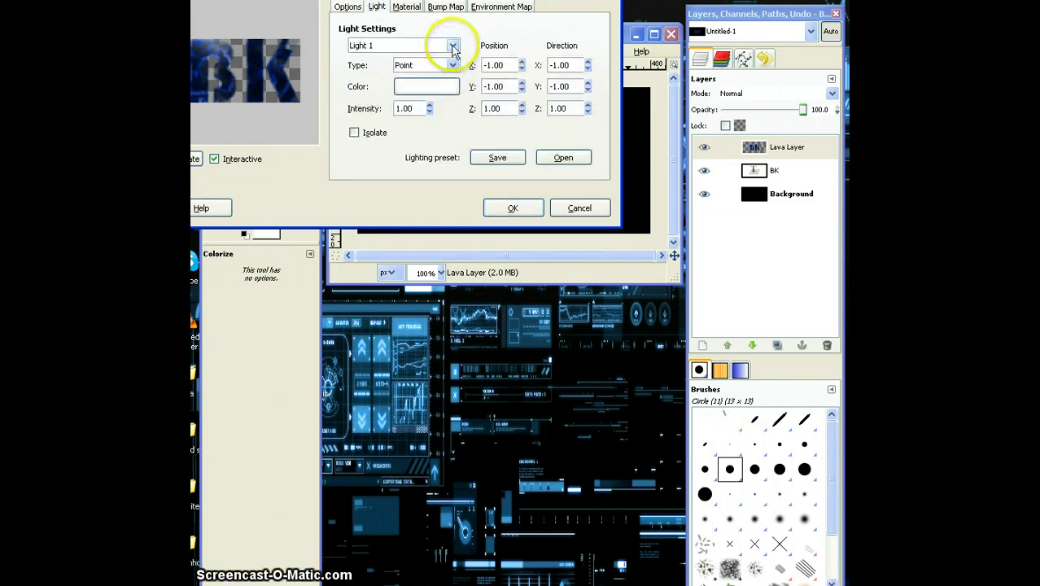
pyautogui.click(452, 46)
pyautogui.click(387, 77)
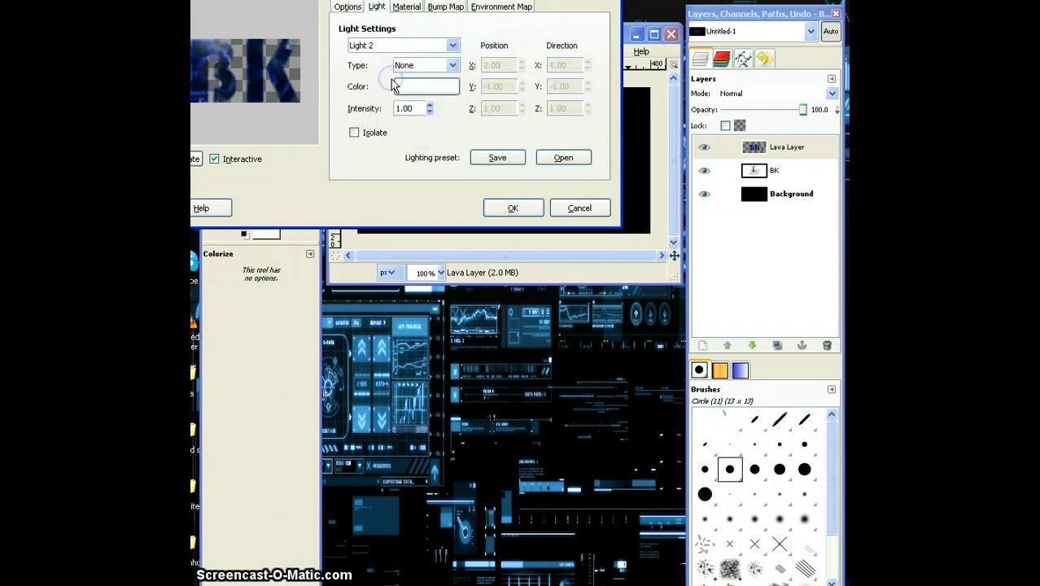
pyautogui.click(407, 8)
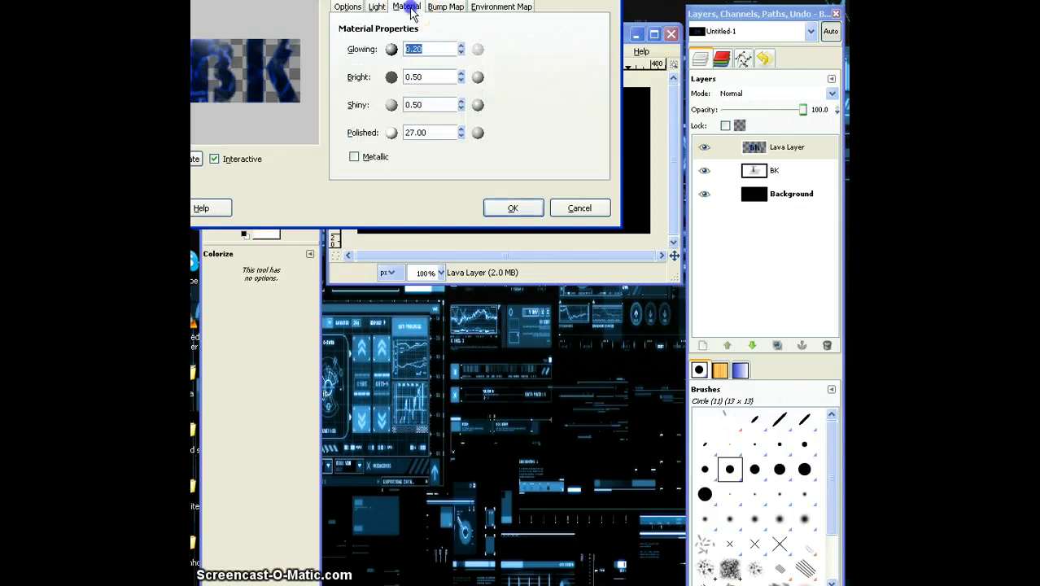
pyautogui.click(446, 8)
pyautogui.click(491, 8)
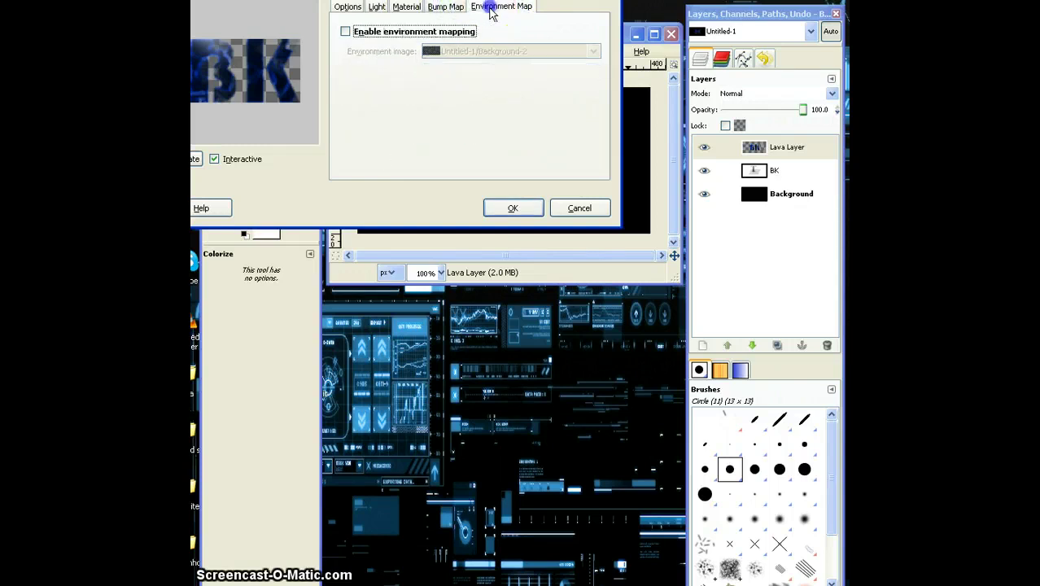
pyautogui.click(348, 7)
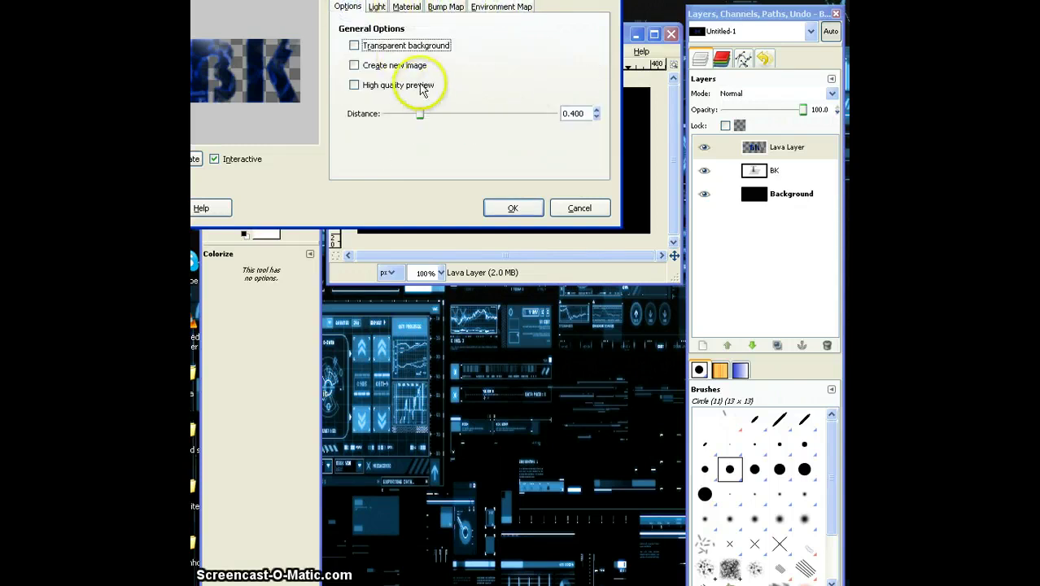
pyautogui.click(520, 213)
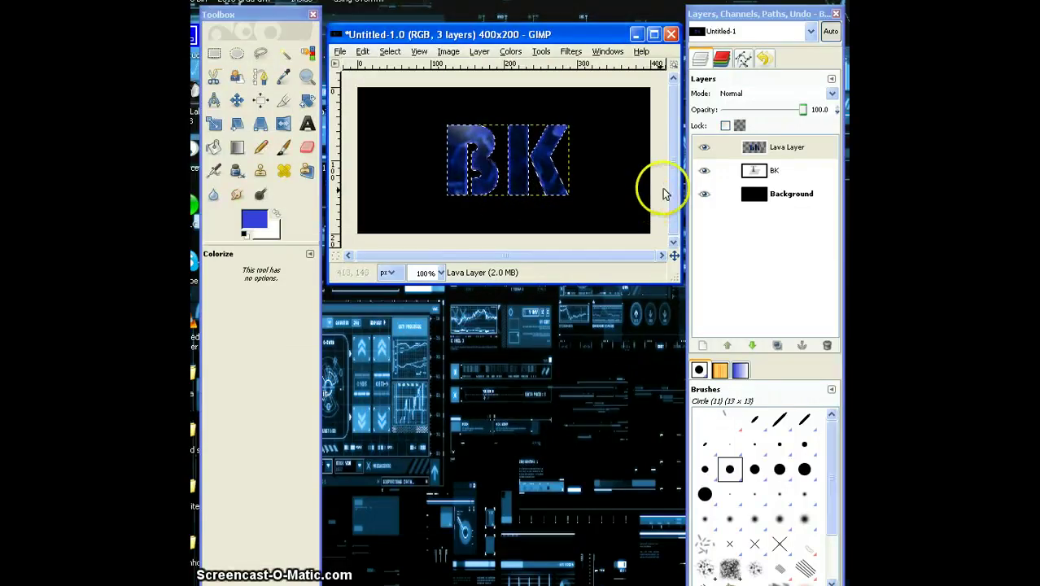
# Merge the Lava Layer down into BK and duplicate the BK layer.
pyautogui.click(793, 149)
pyautogui.rightClick(798, 148)
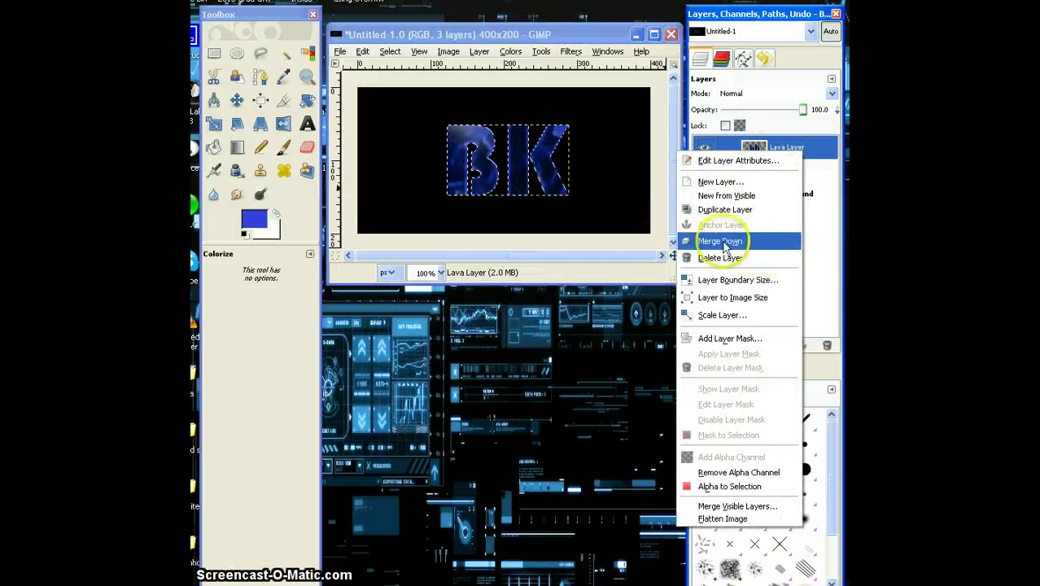
pyautogui.click(759, 242)
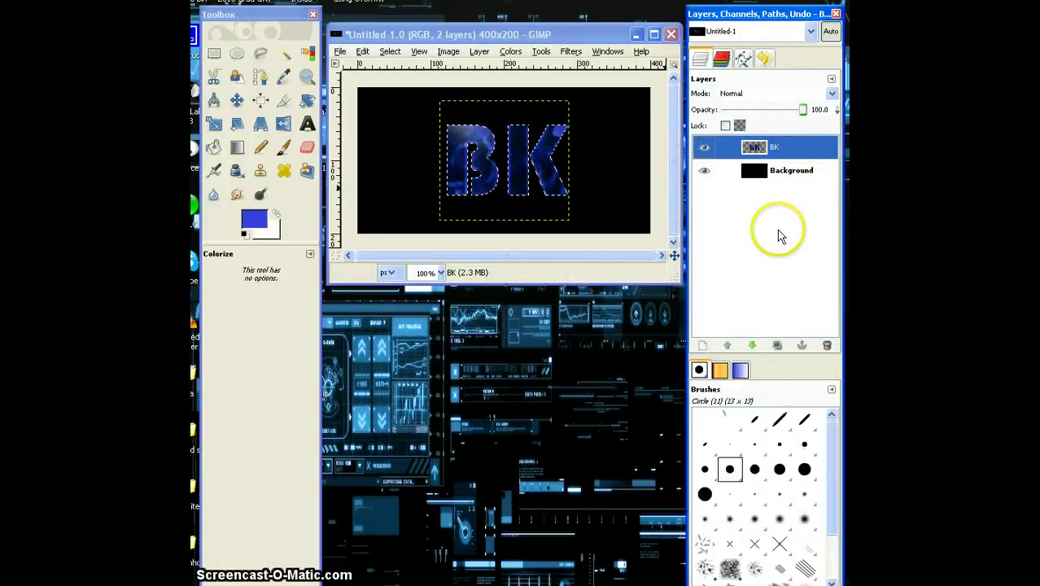
pyautogui.click(801, 151)
pyautogui.rightClick(801, 151)
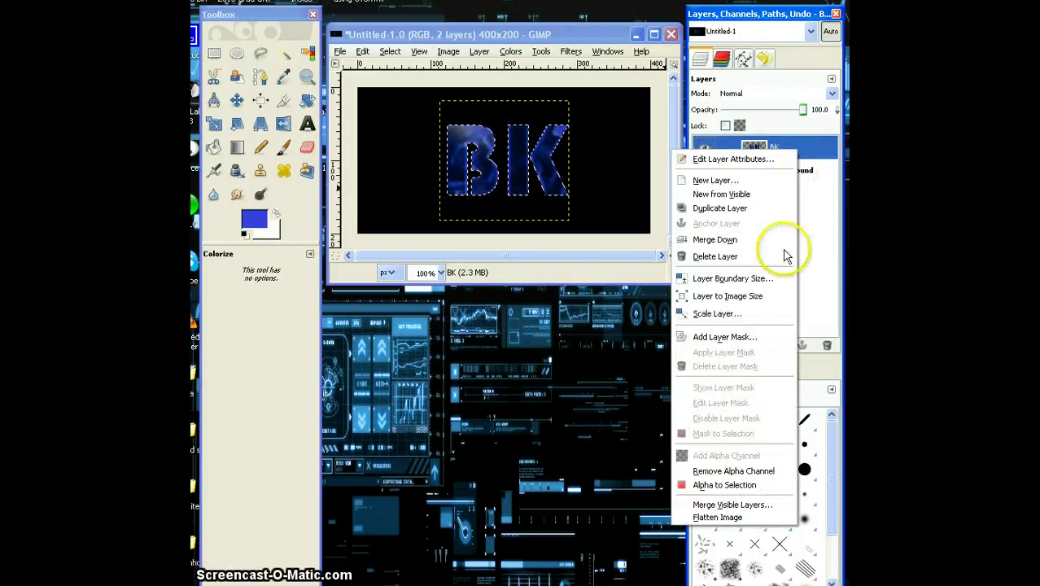
pyautogui.click(738, 209)
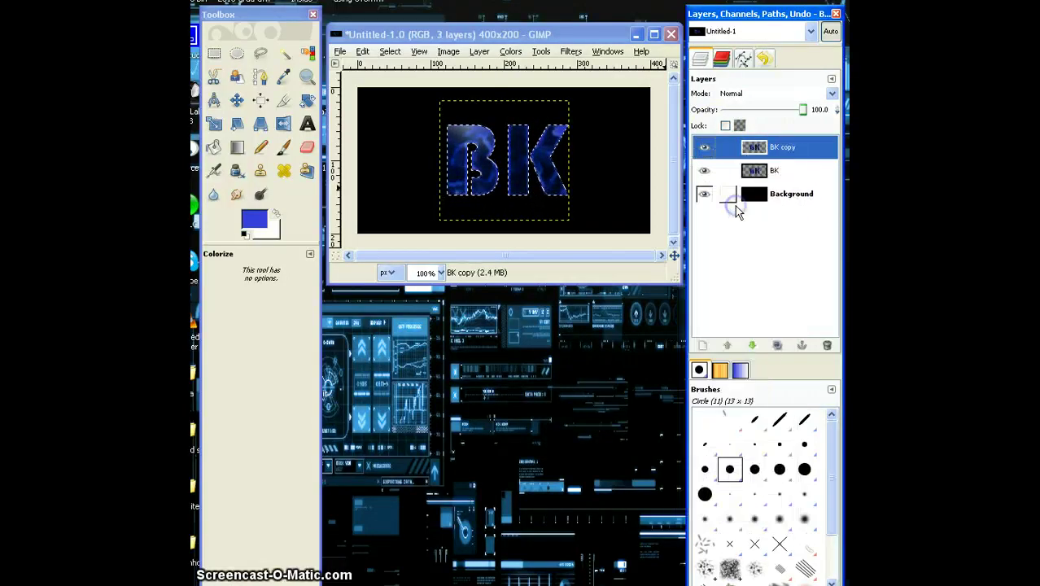
# Scale the original BK layer to 216 × 200 pixels, then select BK copy.
pyautogui.click(791, 171)
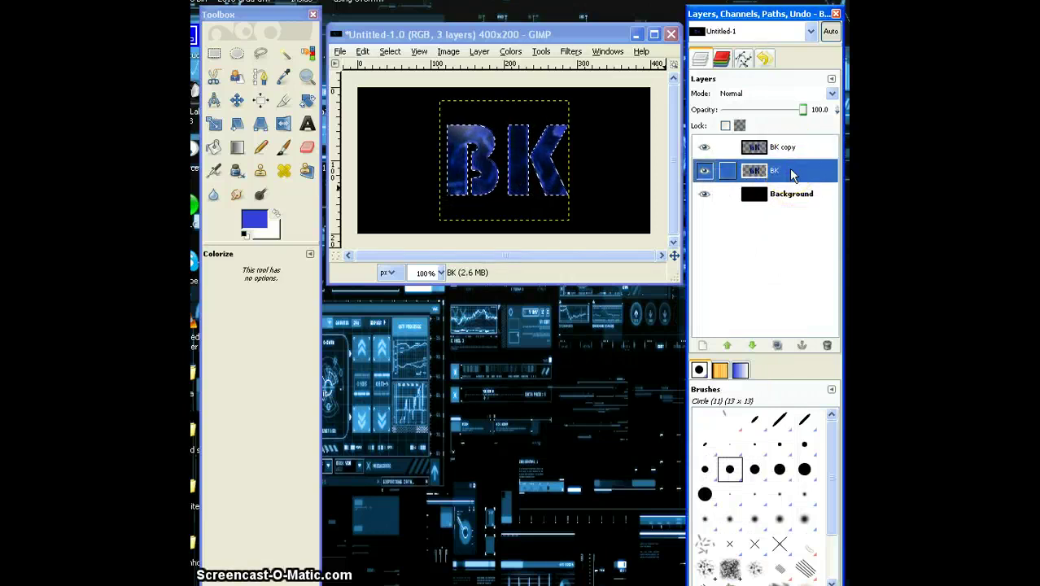
pyautogui.rightClick(791, 173)
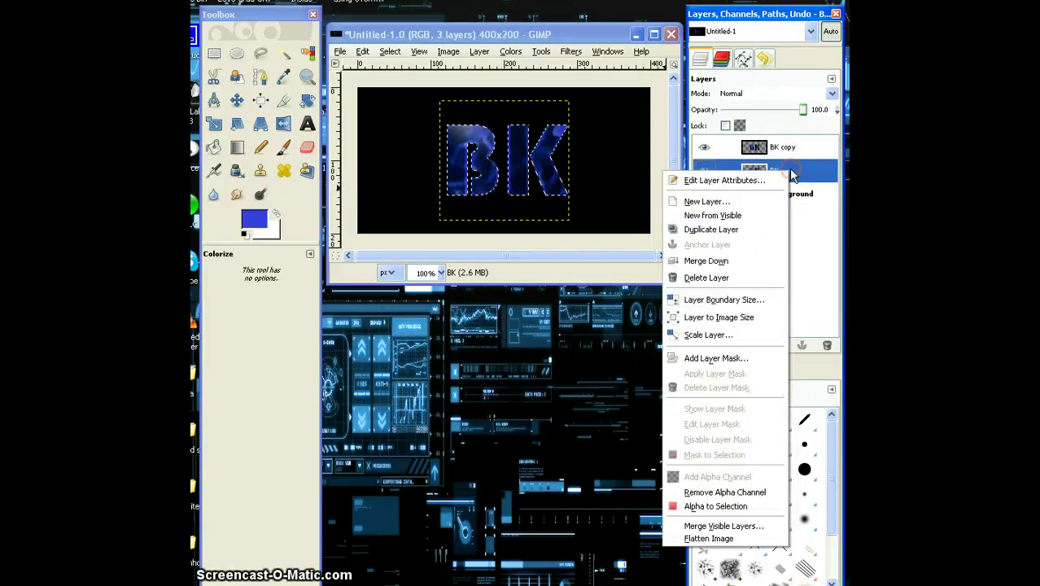
pyautogui.click(705, 334)
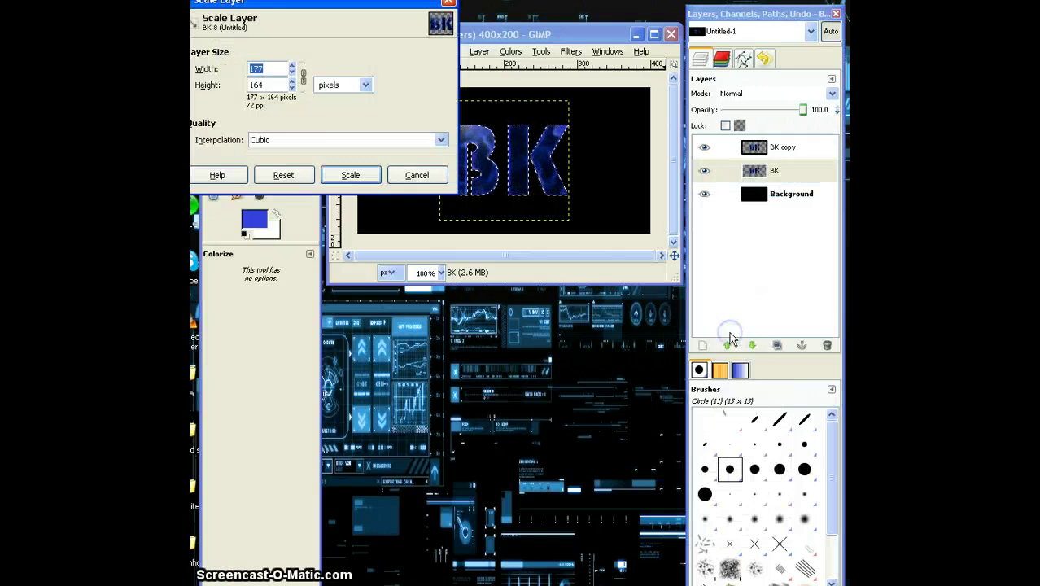
pyautogui.doubleClick(260, 69)
pyautogui.write('300')
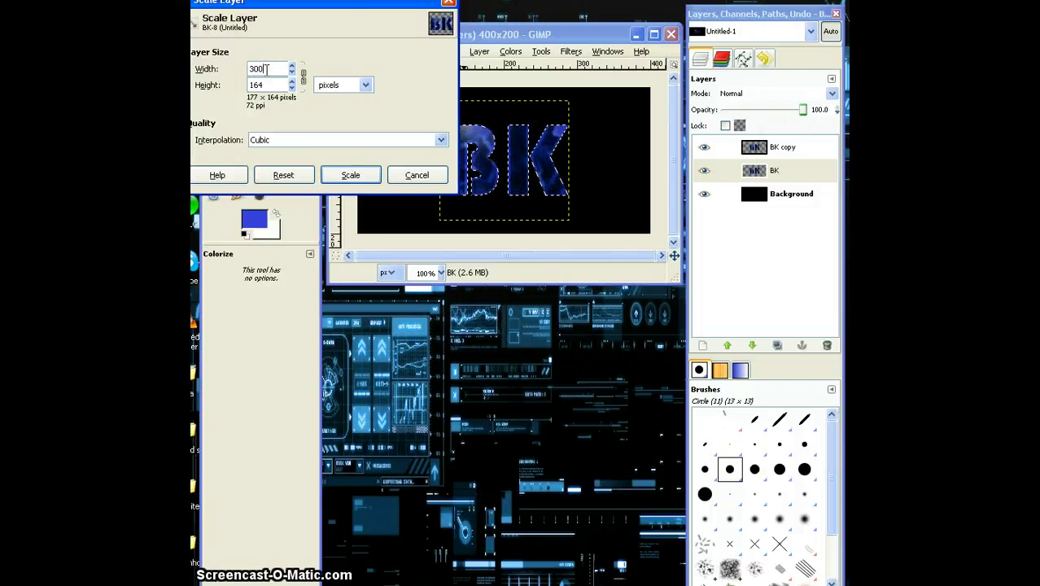
pyautogui.click(273, 84)
pyautogui.write('200')
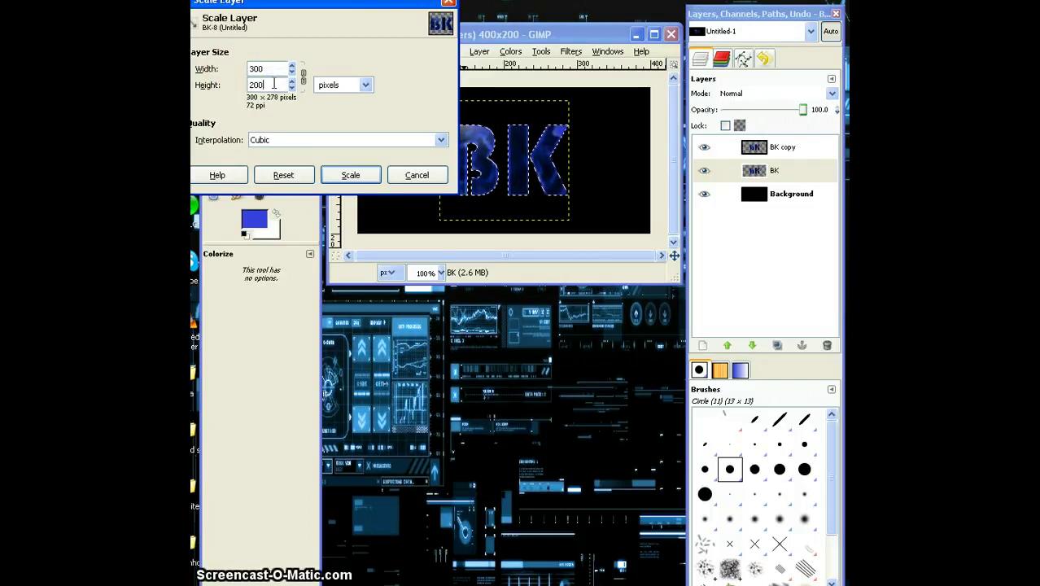
pyautogui.click(271, 68)
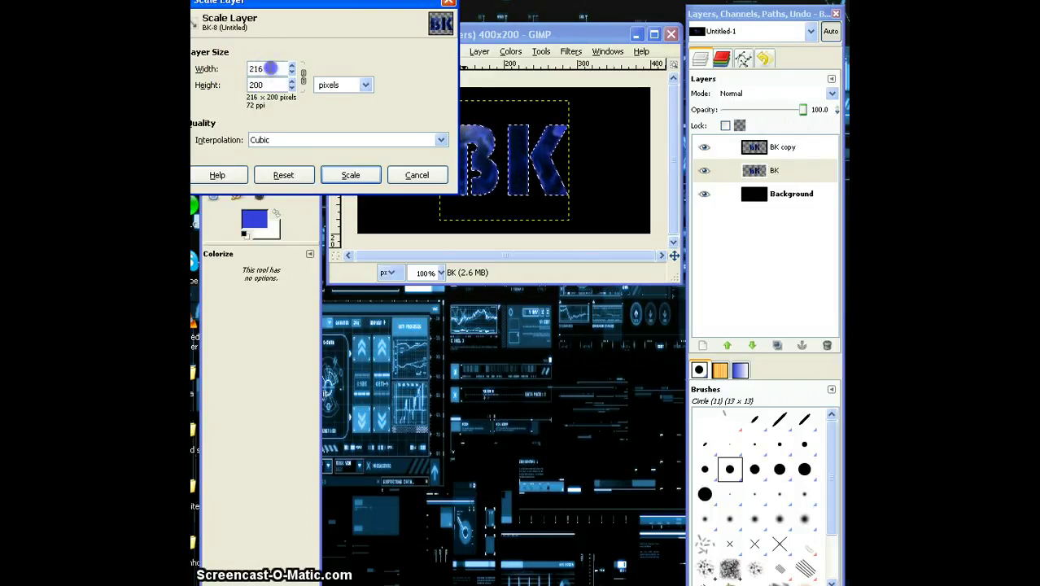
pyautogui.click(348, 174)
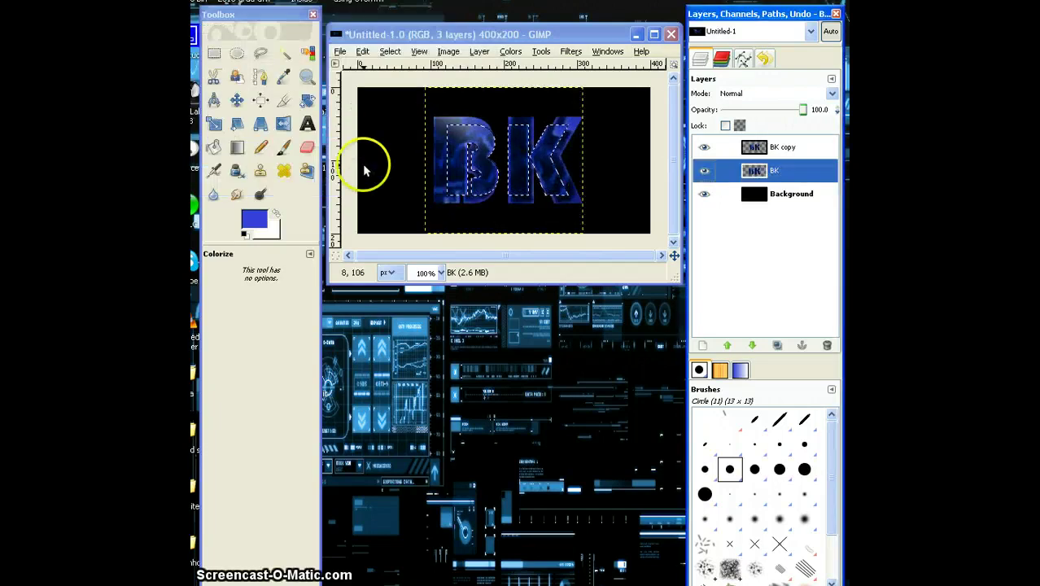
pyautogui.click(814, 153)
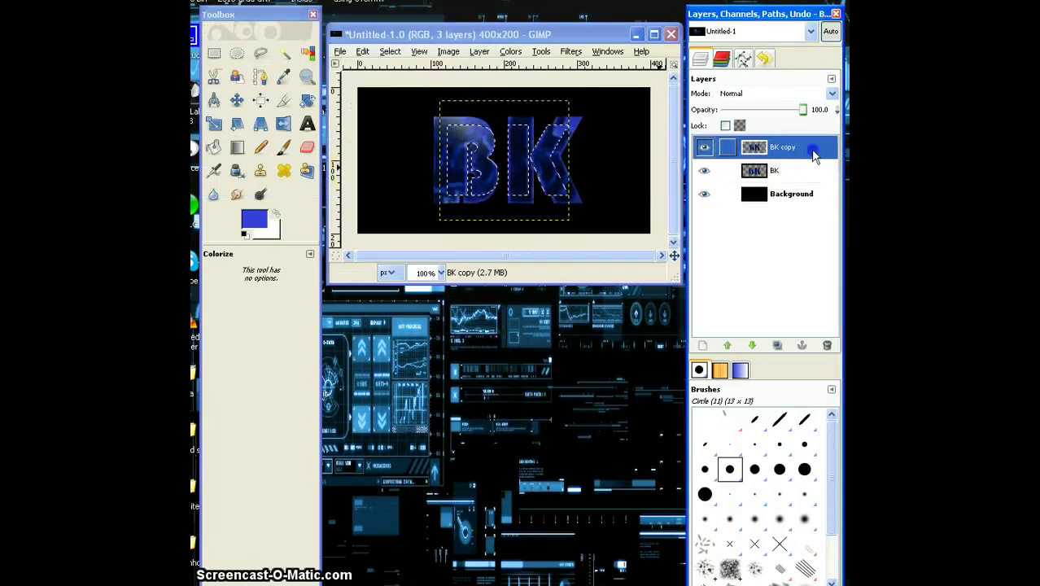
# Render a default Lava texture into the BK copy letters and select the new Lava Layer.
pyautogui.click(542, 51)
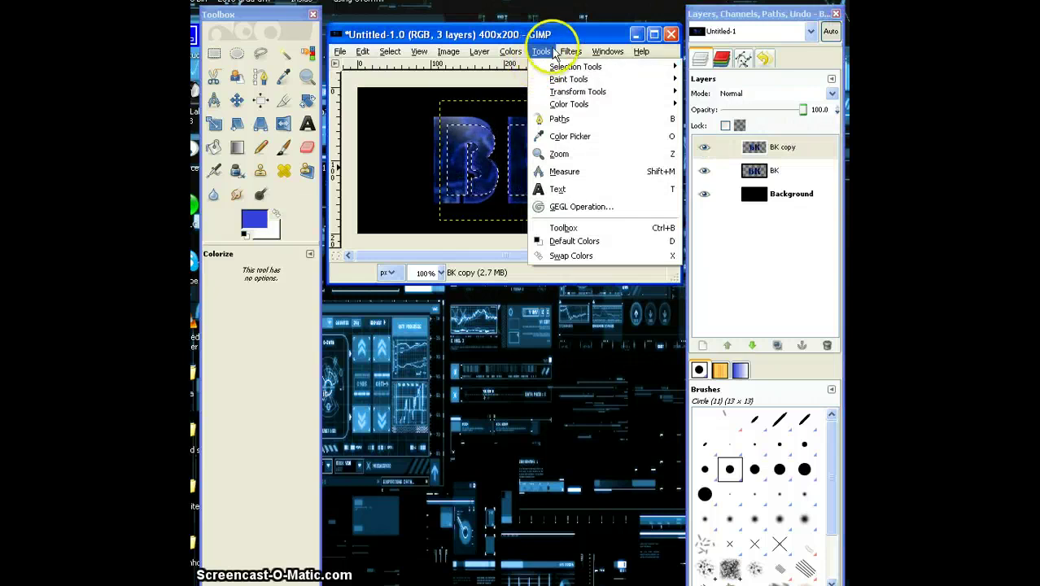
pyautogui.moveTo(571, 51)
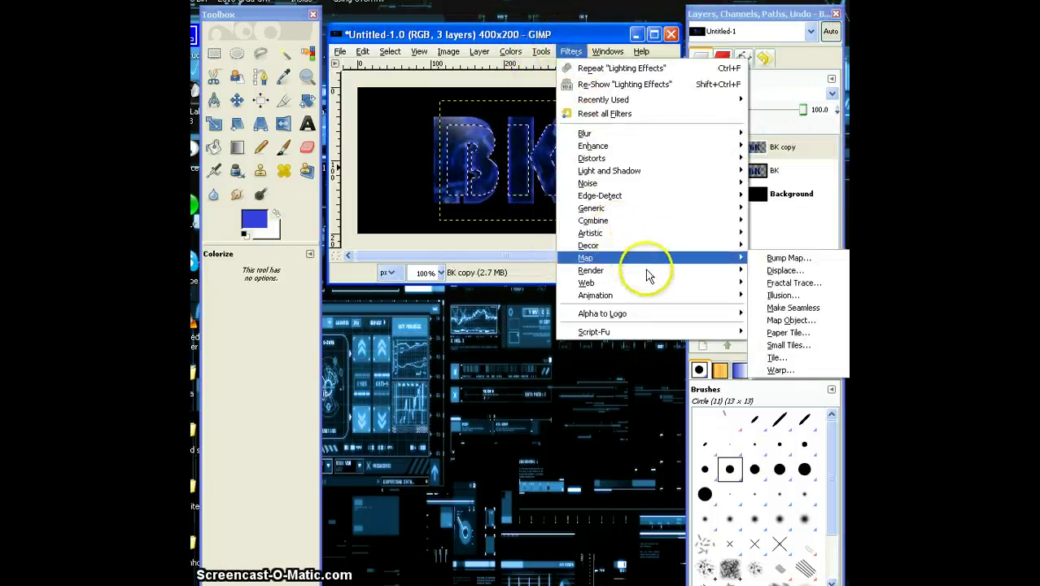
pyautogui.moveTo(591, 271)
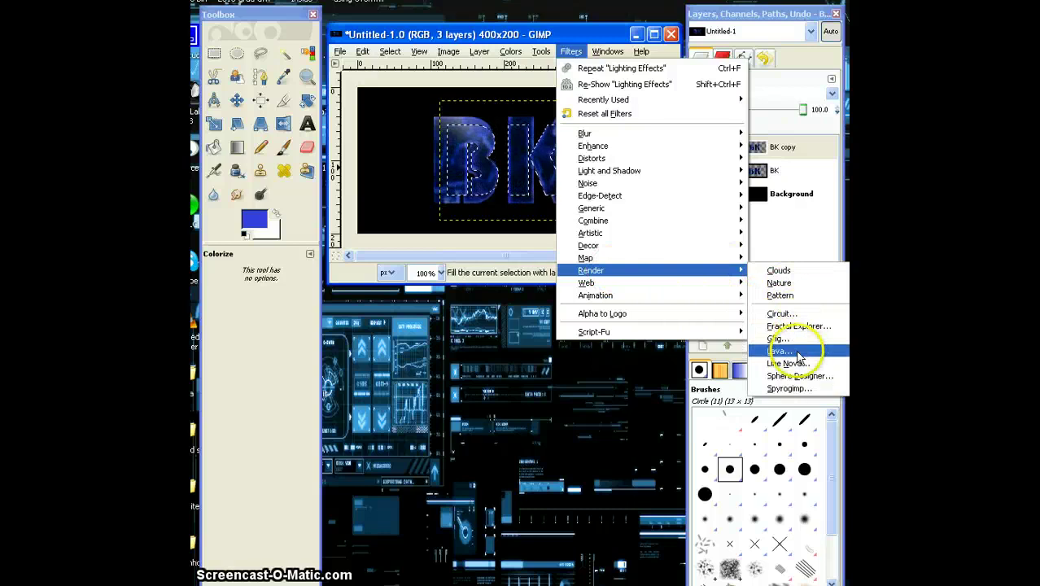
pyautogui.click(796, 352)
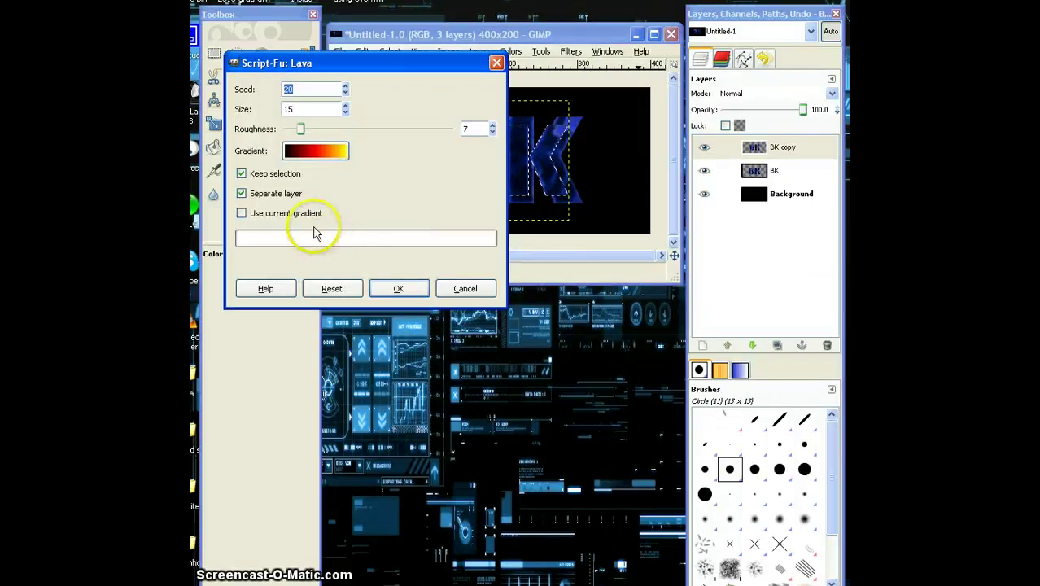
pyautogui.click(400, 291)
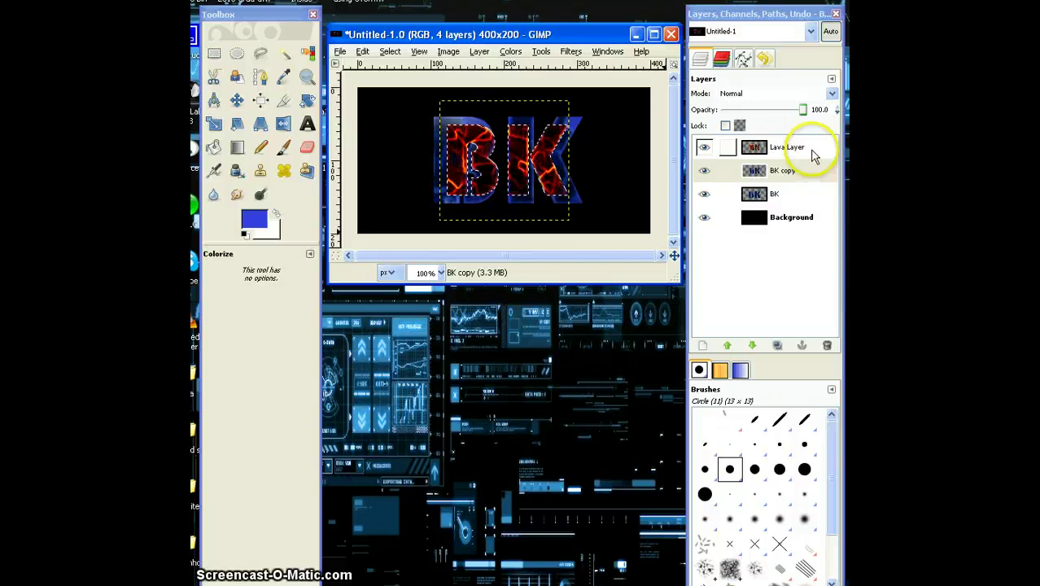
pyautogui.click(812, 156)
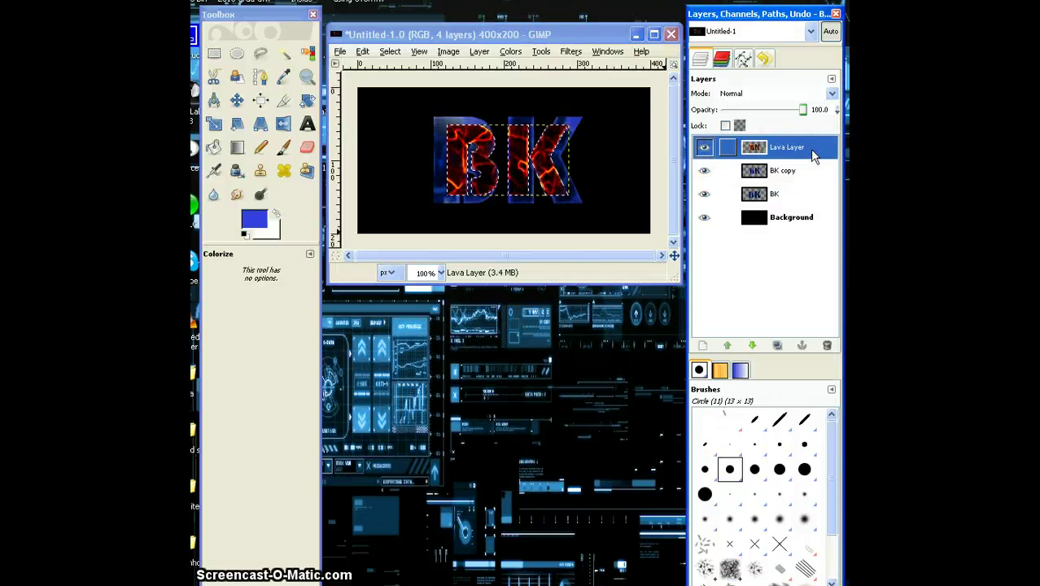
pyautogui.click(541, 52)
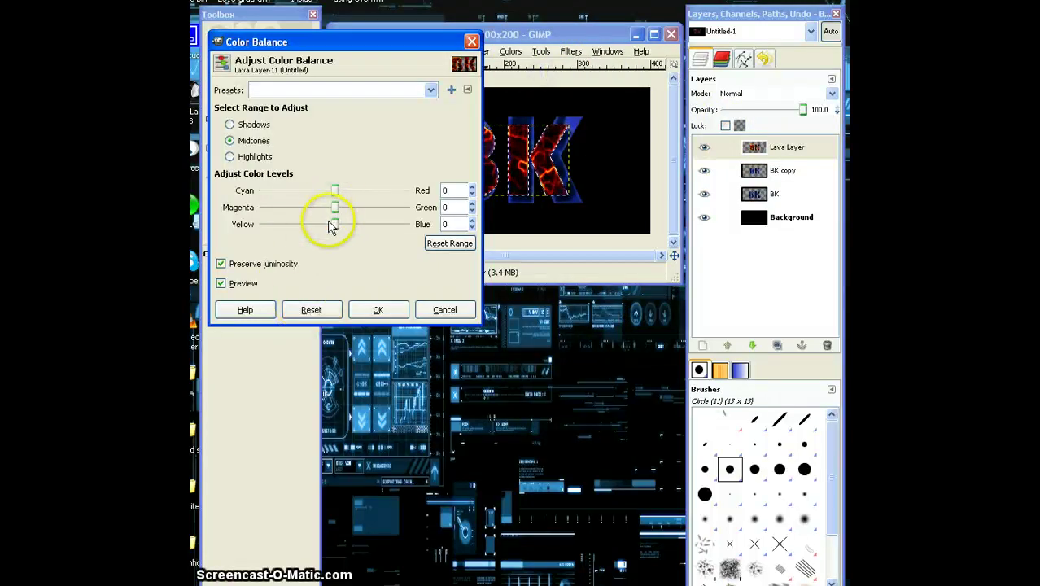
# Set Color Balance midtones to Cyan–Red 100, Magenta–Green -69, Yellow–Blue -92.
pyautogui.moveTo(333, 189); pyautogui.dragTo(383, 195)
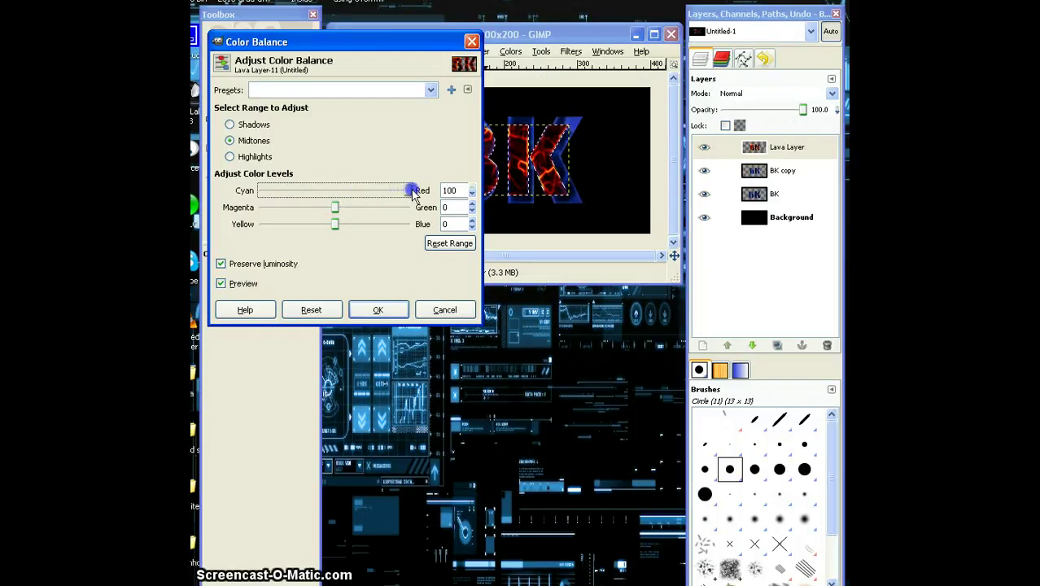
pyautogui.moveTo(335, 209); pyautogui.dragTo(326, 210)
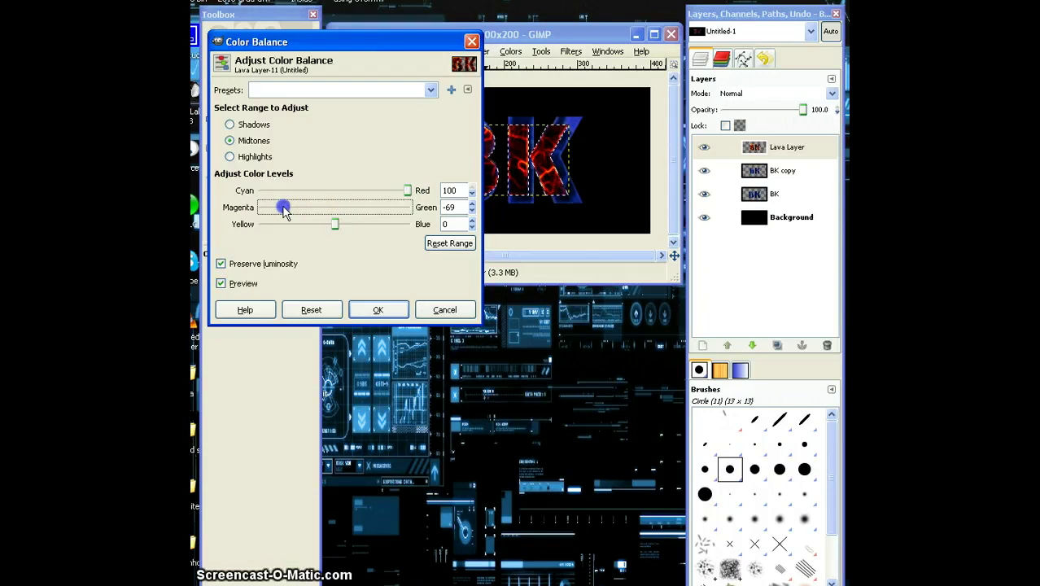
pyautogui.click(338, 228)
pyautogui.moveTo(338, 228); pyautogui.dragTo(295, 231)
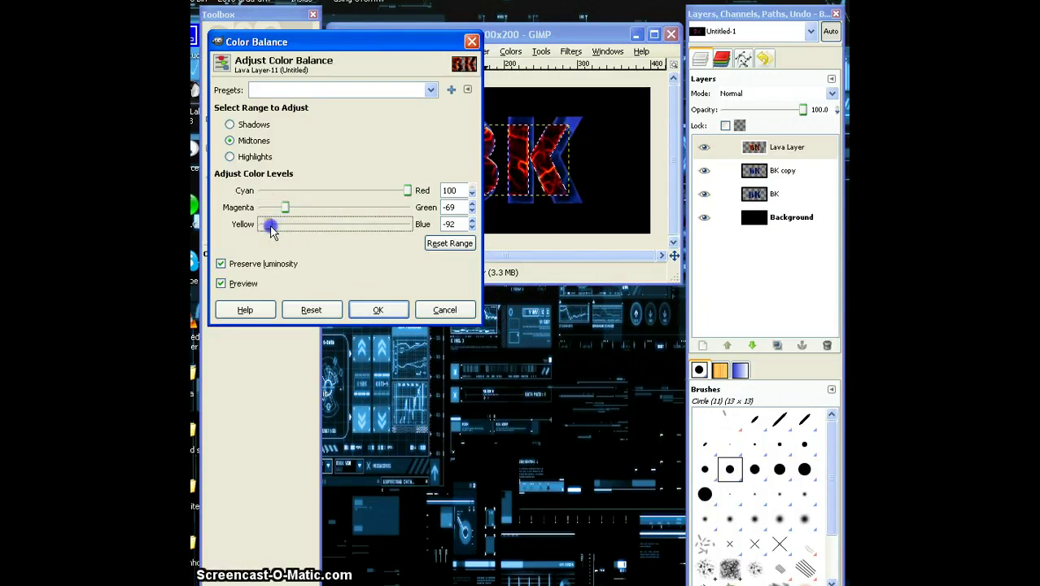
pyautogui.click(378, 309)
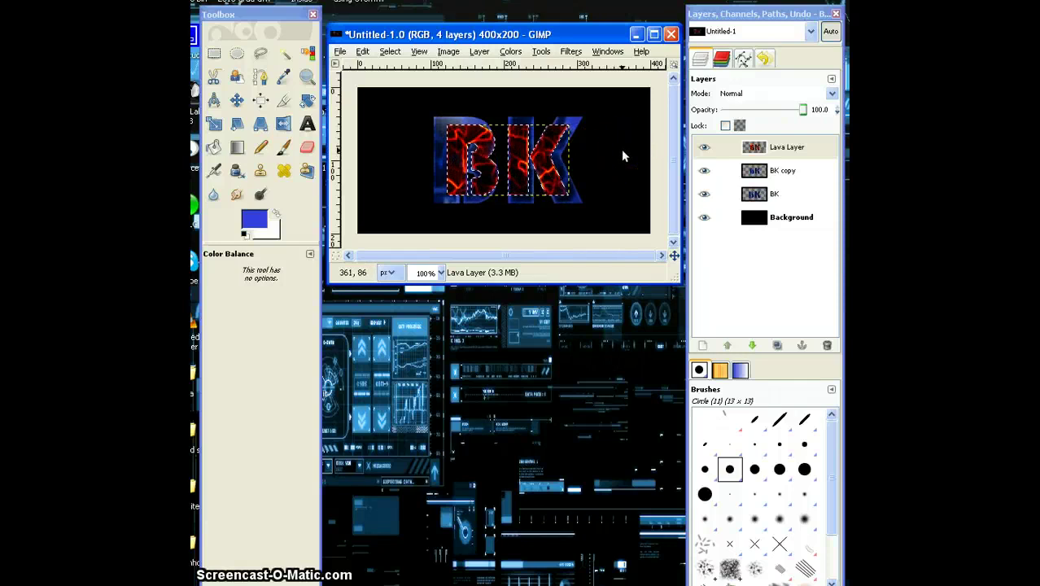
pyautogui.moveTo(621, 149); pyautogui.dragTo(575, 165)
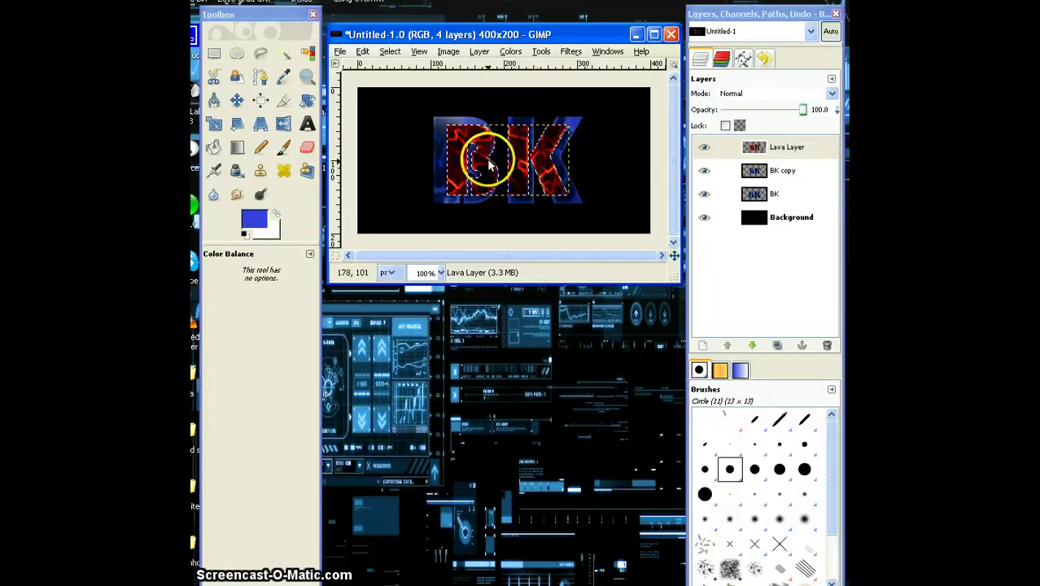
pyautogui.moveTo(575, 164)
pyautogui.mouseDown()
pyautogui.moveTo(614, 149)
pyautogui.moveTo(796, 184)
pyautogui.mouseUp()
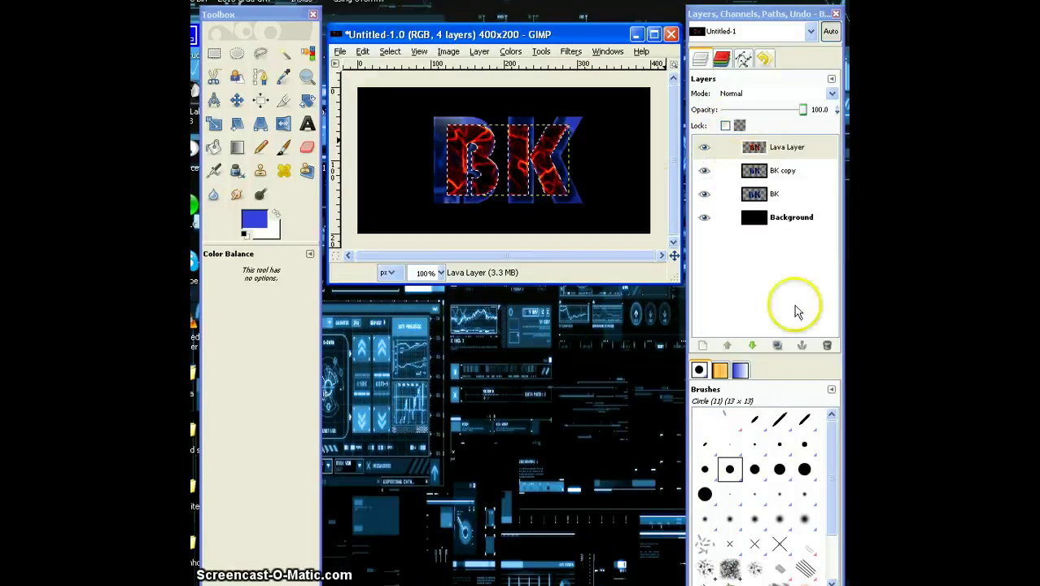
# Merge the Lava Layer into BK copy and scale BK copy to 215 × 199 pixels.
pyautogui.rightClick(810, 155)
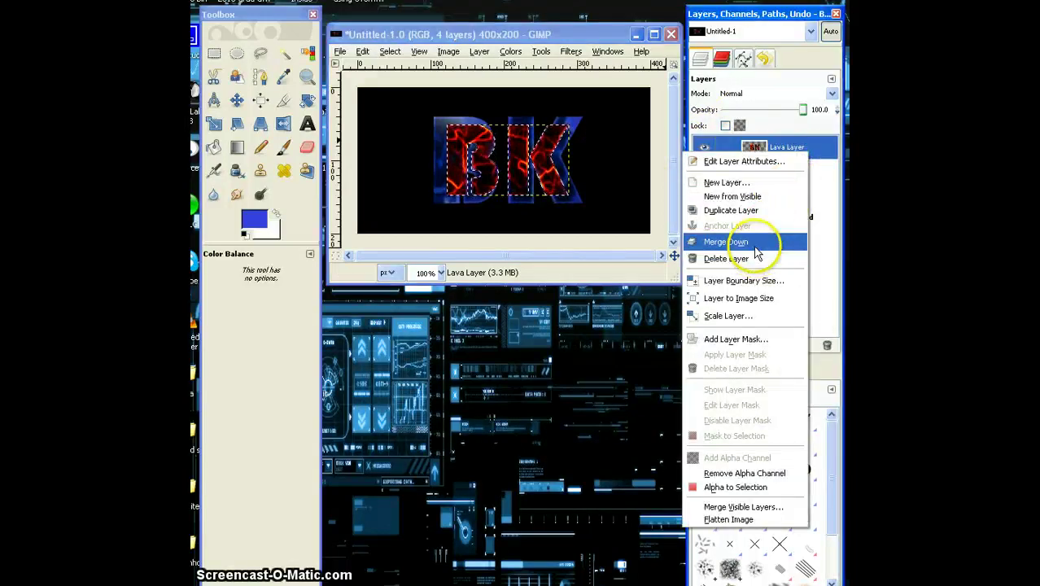
pyautogui.click(729, 241)
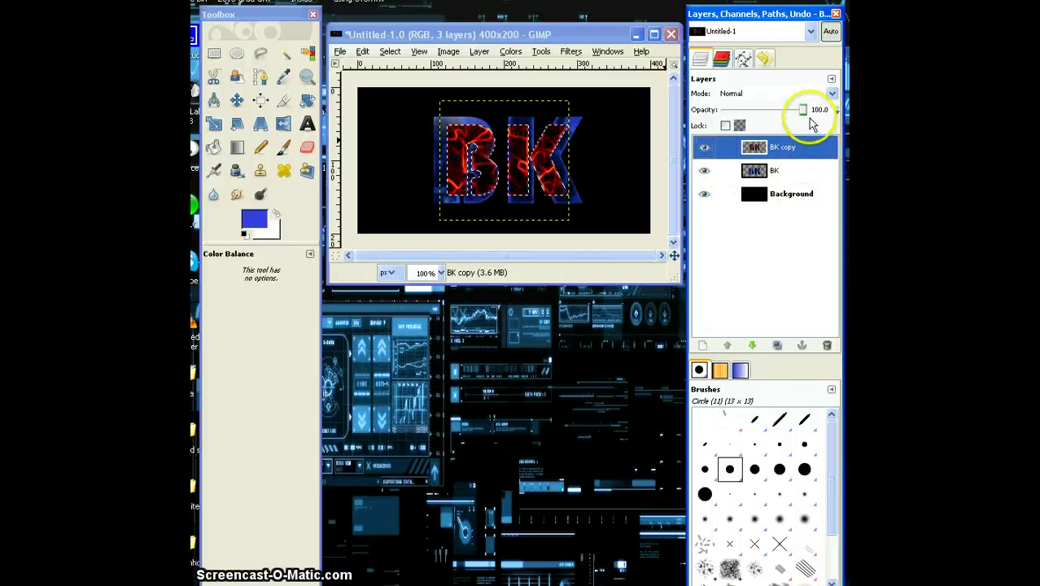
pyautogui.rightClick(808, 147)
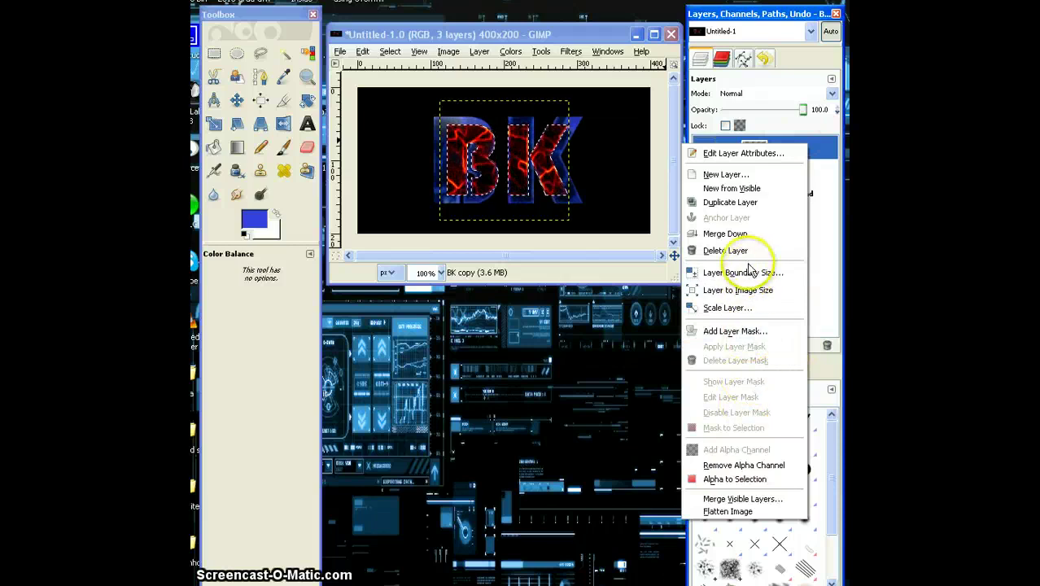
pyautogui.click(732, 308)
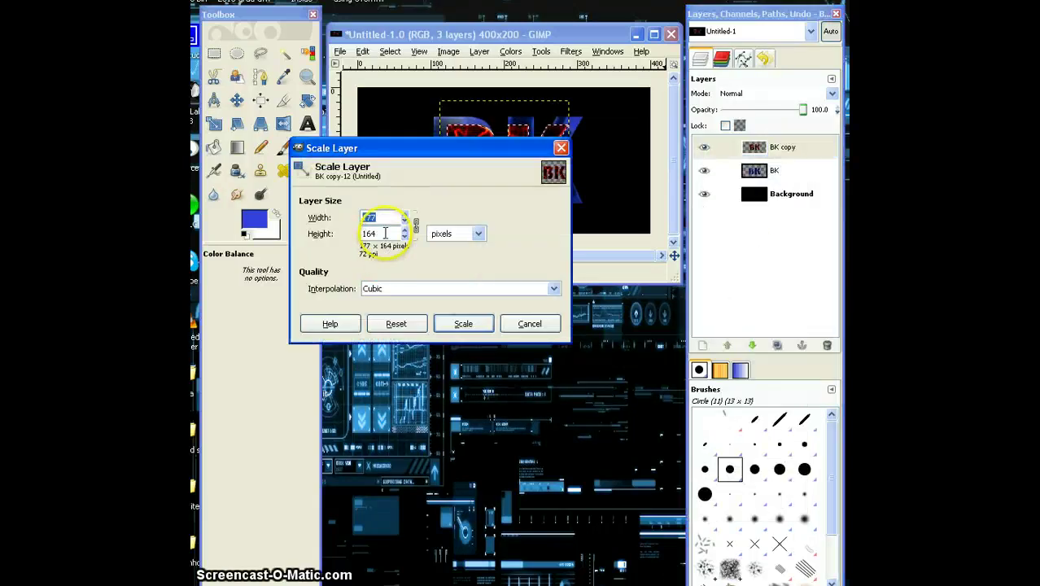
pyautogui.click(386, 234)
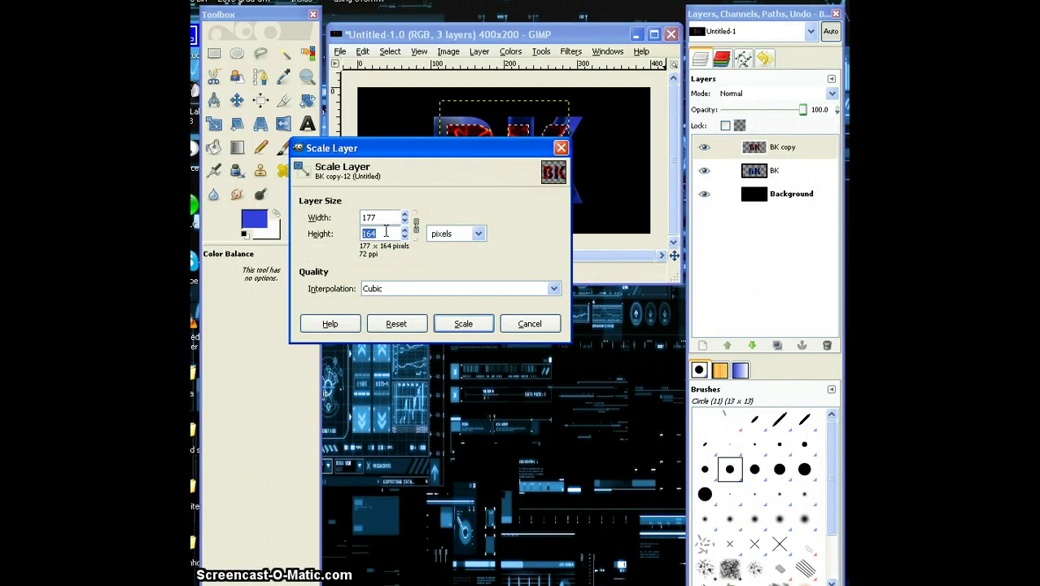
pyautogui.write('199')
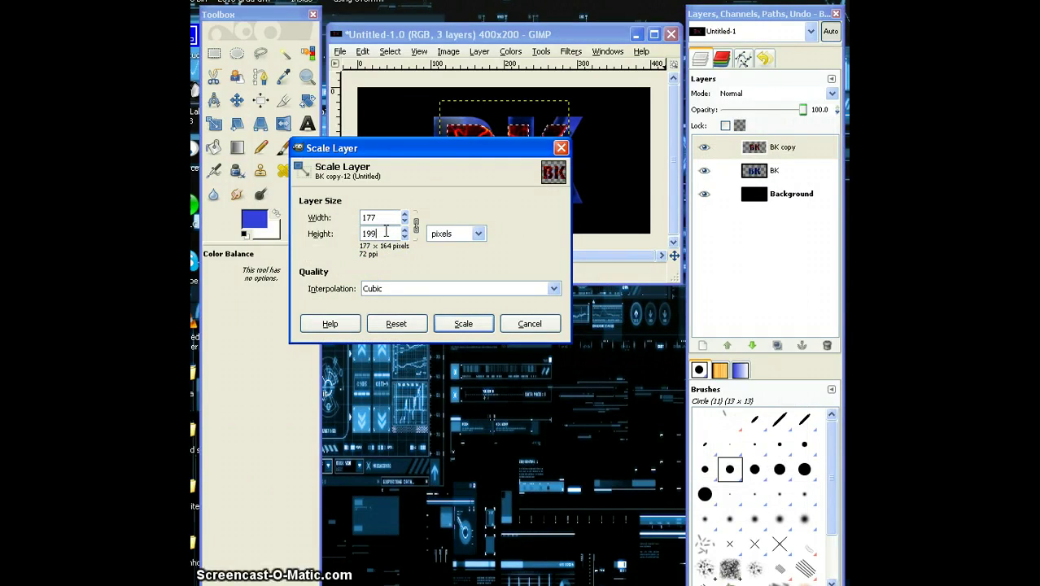
pyautogui.click(386, 216)
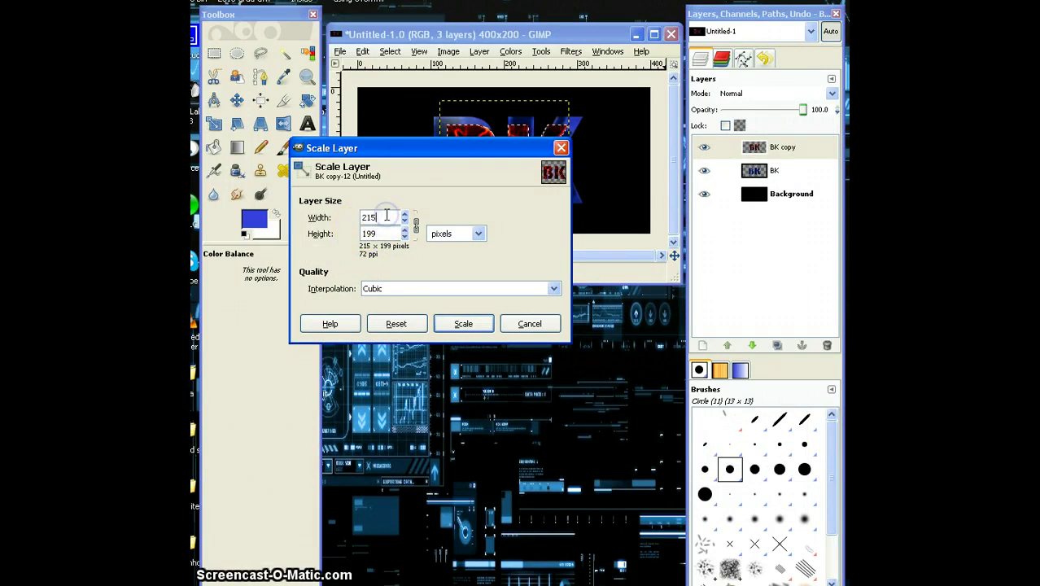
pyautogui.click(465, 325)
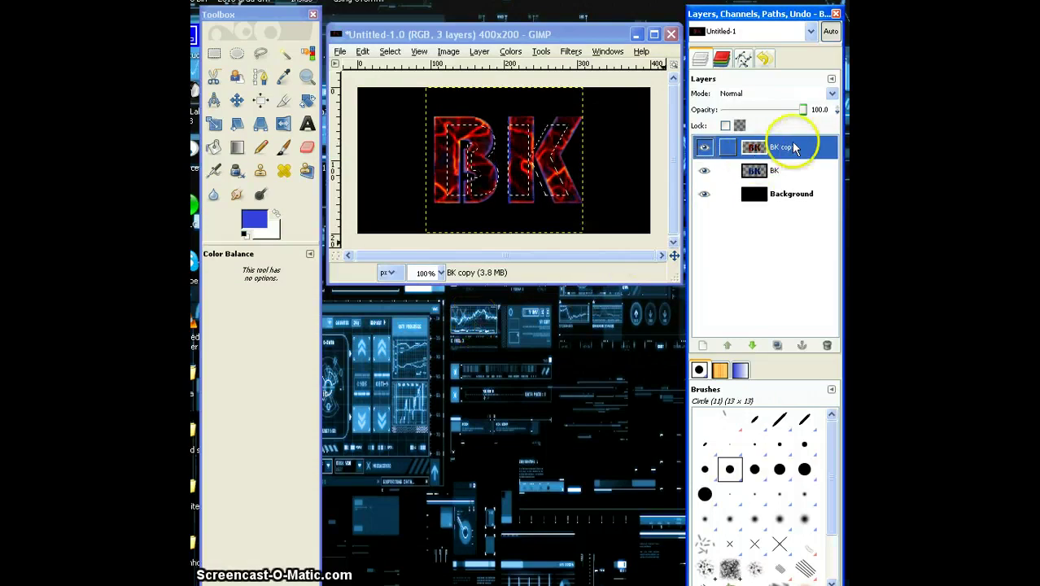
# Lower the BK copy layer's opacity to 70.1.
pyautogui.moveTo(804, 119); pyautogui.dragTo(802, 119)
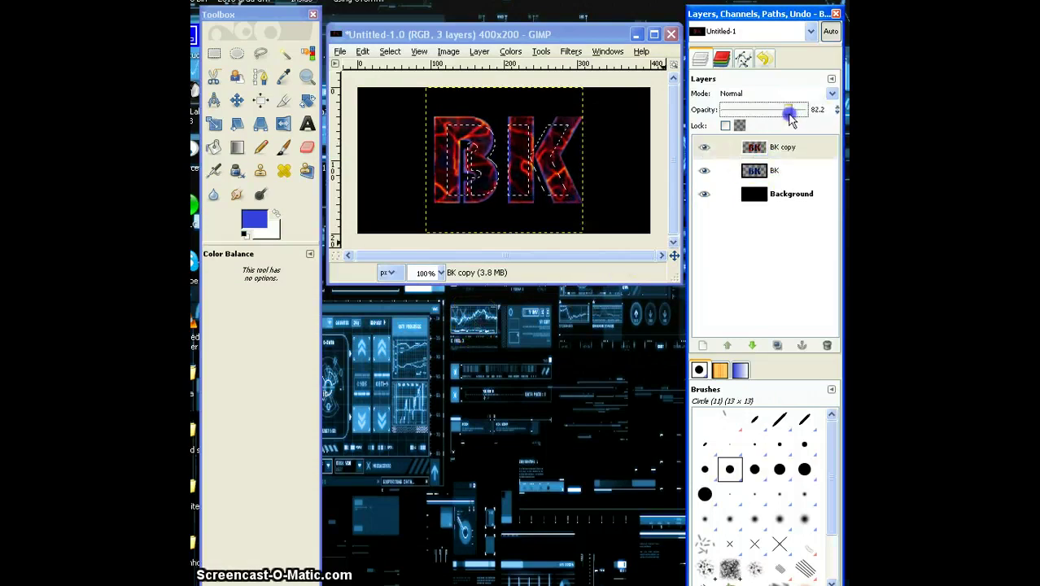
pyautogui.moveTo(783, 116); pyautogui.dragTo(779, 116)
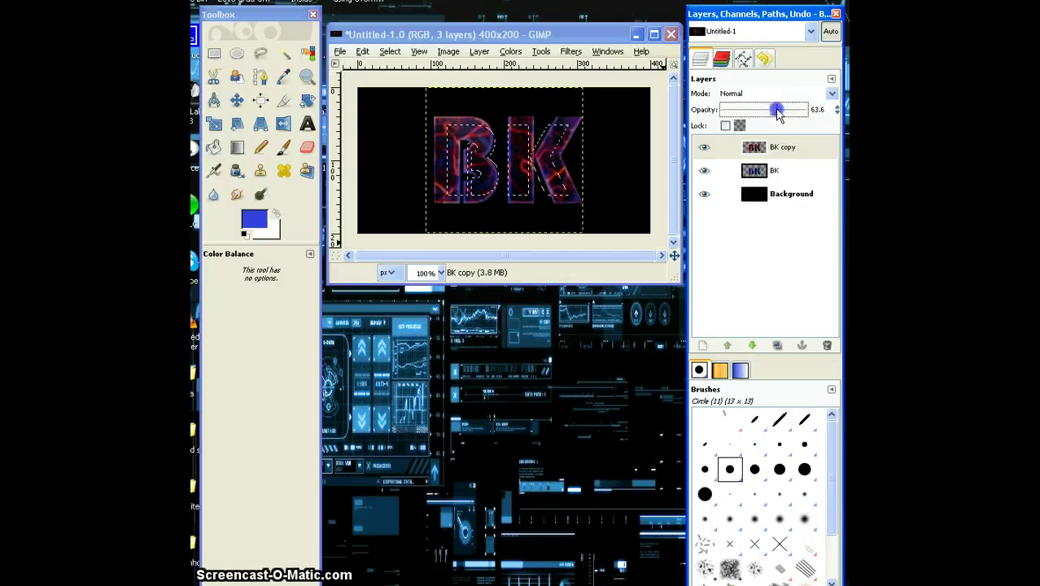
pyautogui.moveTo(781, 114); pyautogui.dragTo(783, 114)
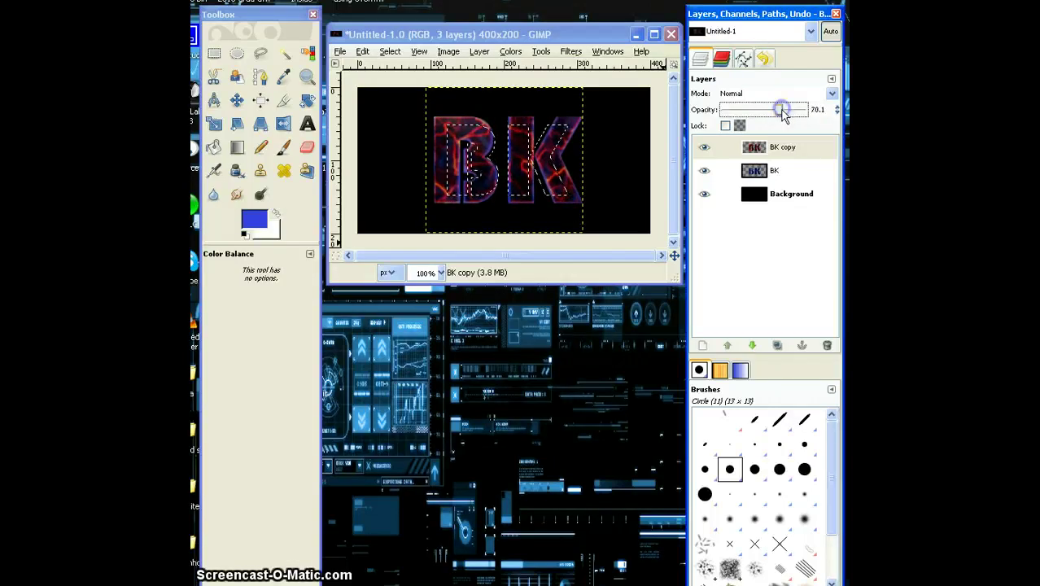
pyautogui.rightClick(808, 148)
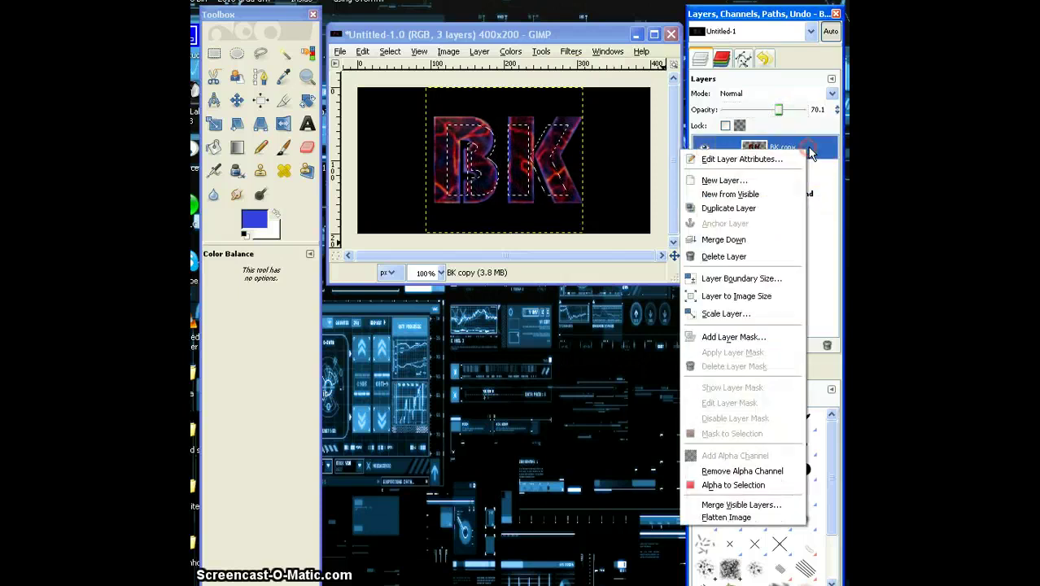
pyautogui.click(580, 55)
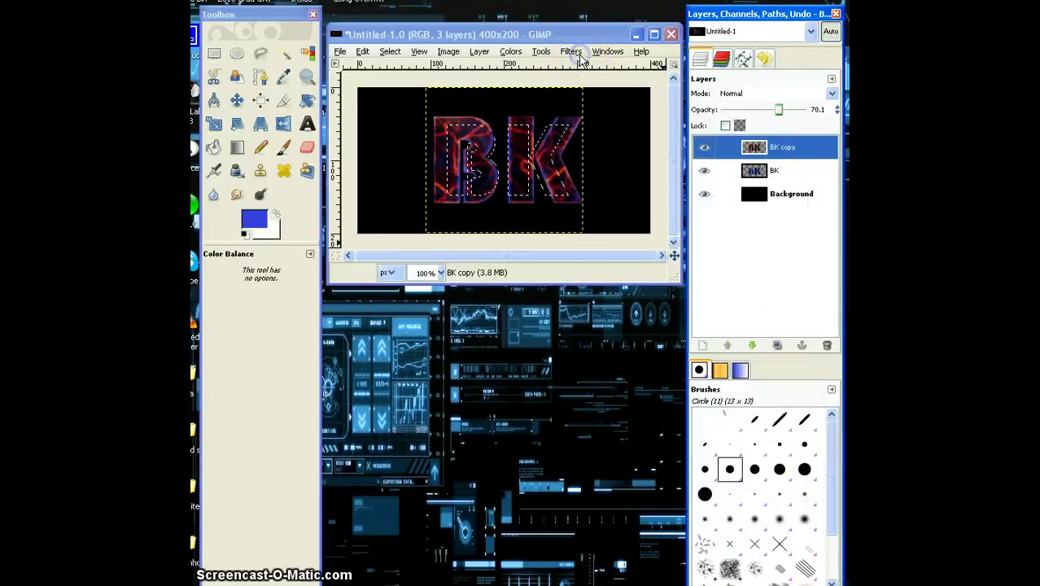
pyautogui.click(580, 56)
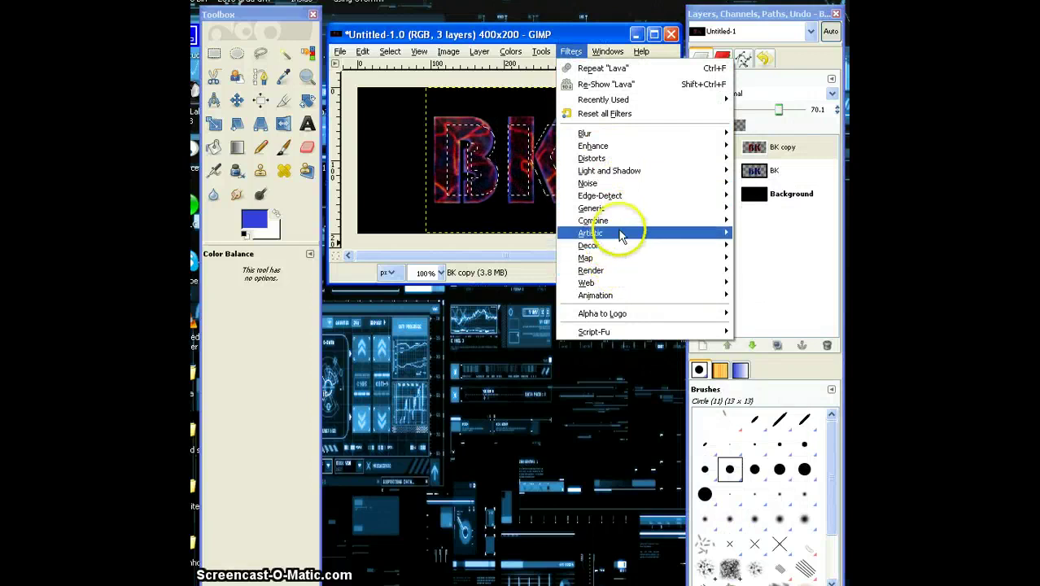
pyautogui.moveTo(591, 158)
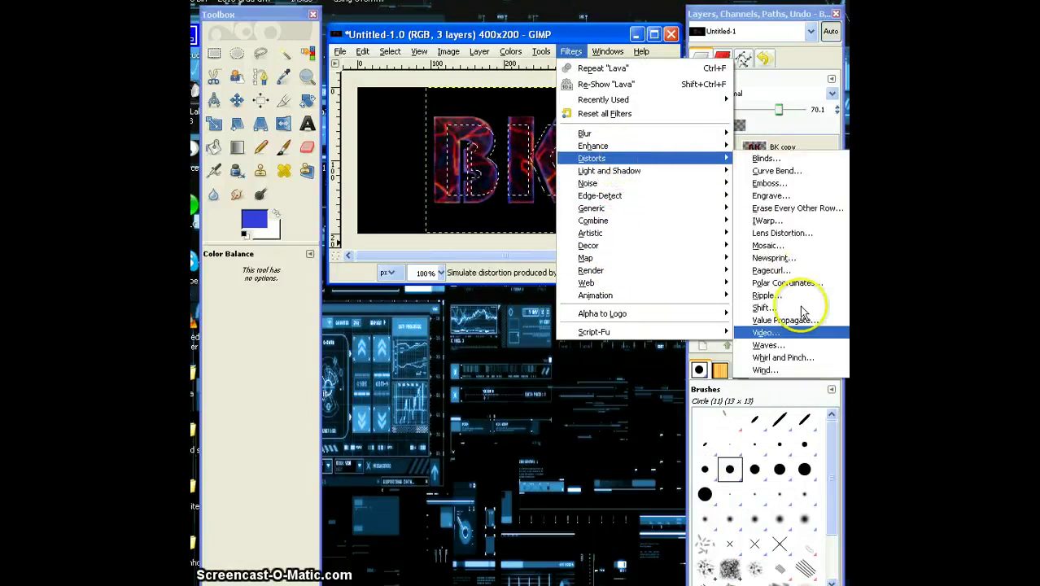
# Apply the Wind filter blowing Left on Leading edges with threshold 3 and lower strength.
pyautogui.click(794, 371)
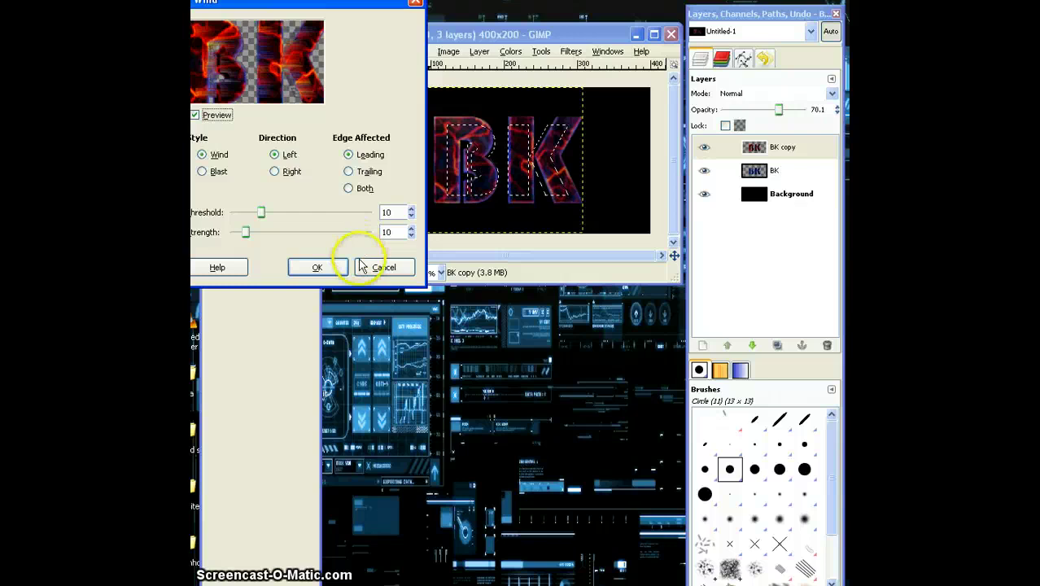
pyautogui.moveTo(245, 232)
pyautogui.mouseDown()
pyautogui.moveTo(304, 236)
pyautogui.moveTo(246, 235)
pyautogui.mouseUp()
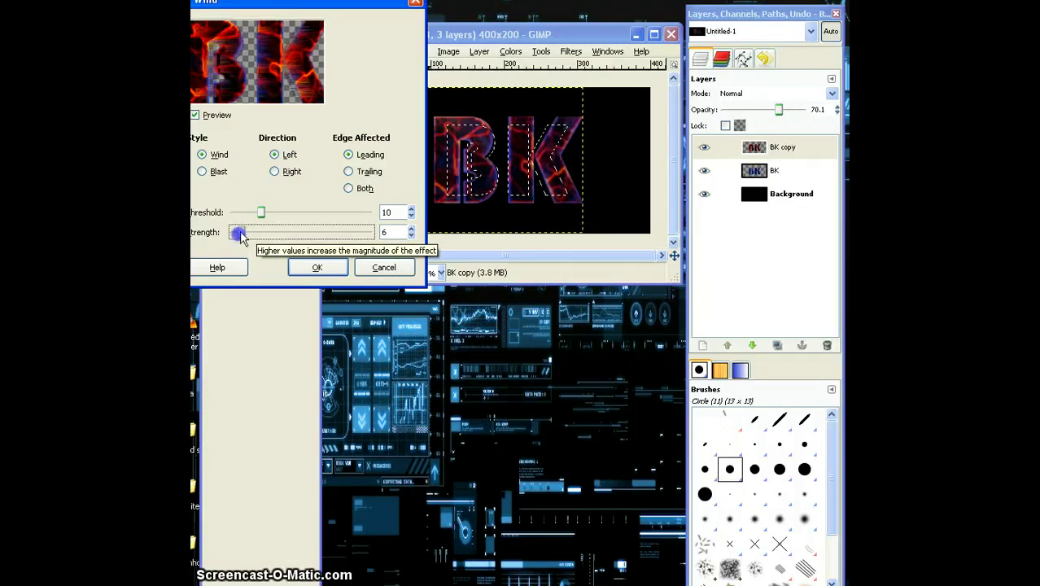
pyautogui.moveTo(260, 212); pyautogui.dragTo(232, 219)
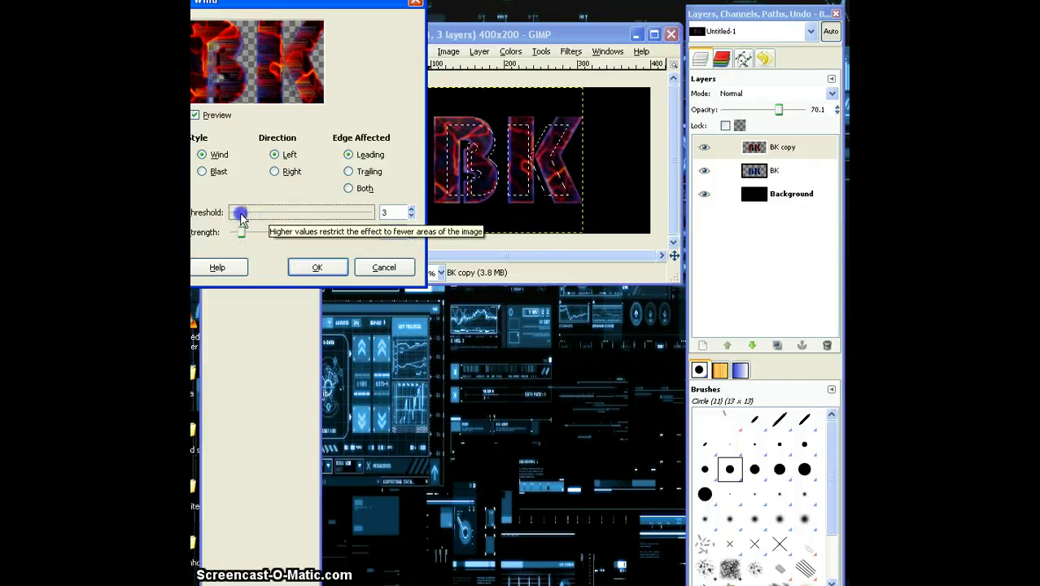
pyautogui.click(339, 269)
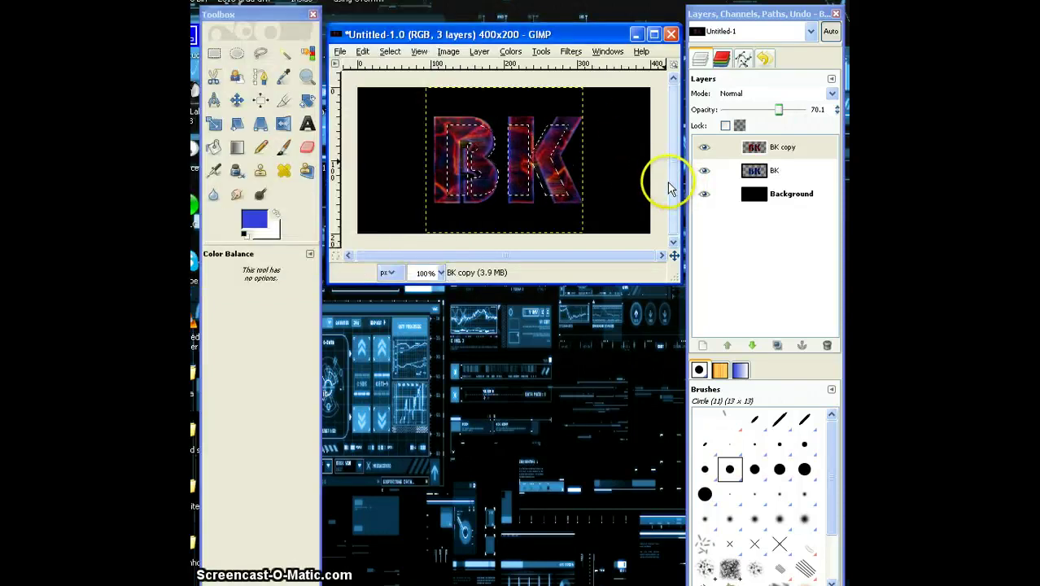
# Apply a 2 px Gaussian blur to BK copy and raise its opacity to 77.6.
pyautogui.click(571, 51)
pyautogui.moveTo(585, 133)
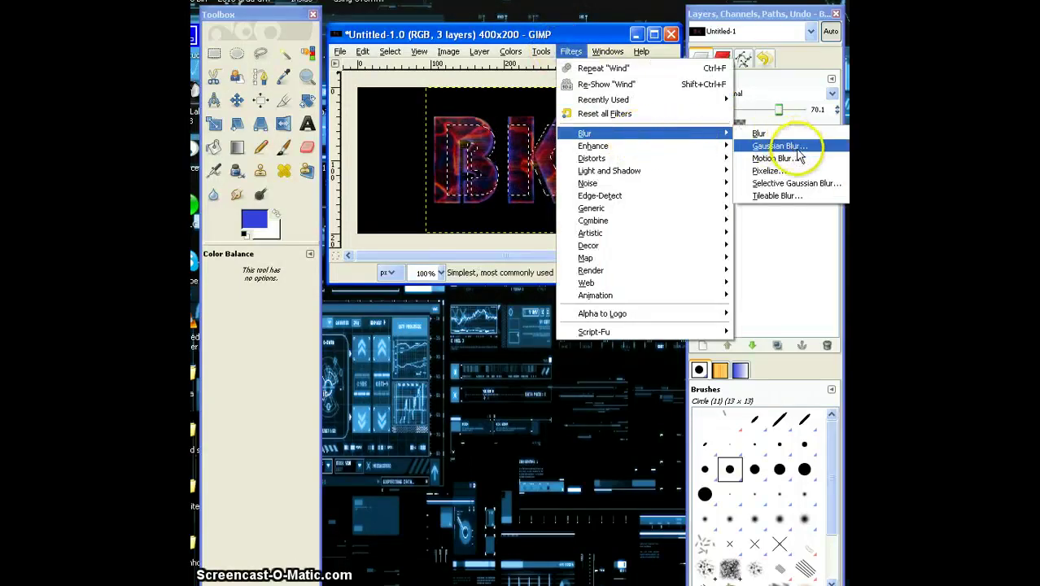
pyautogui.click(802, 154)
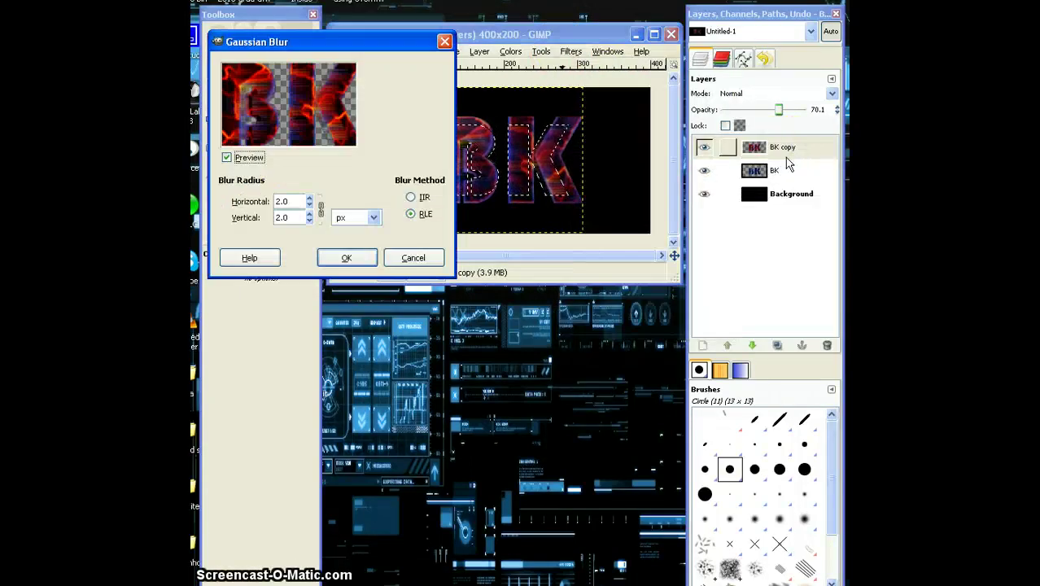
pyautogui.click(347, 257)
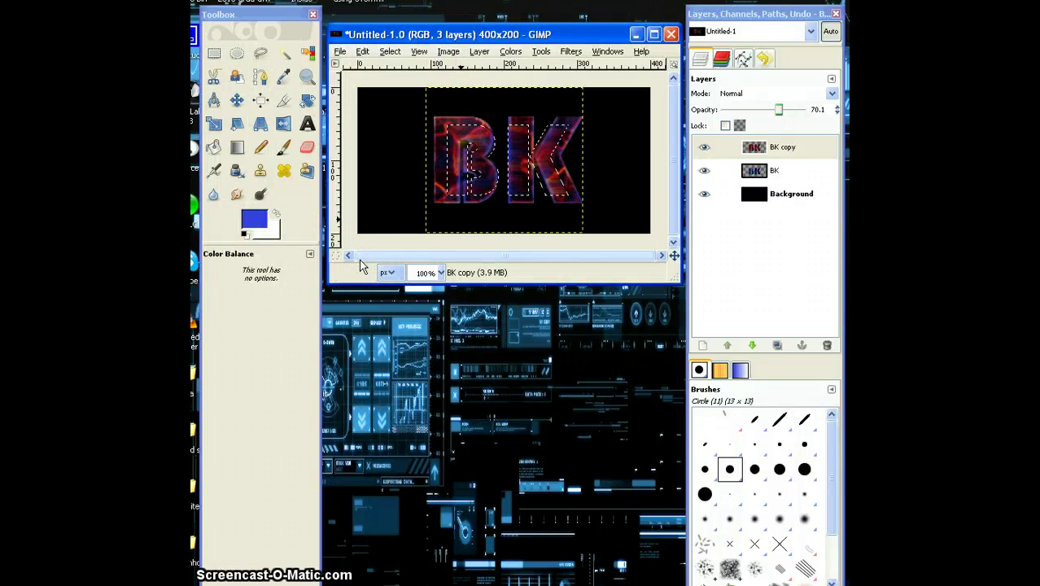
pyautogui.click(781, 111)
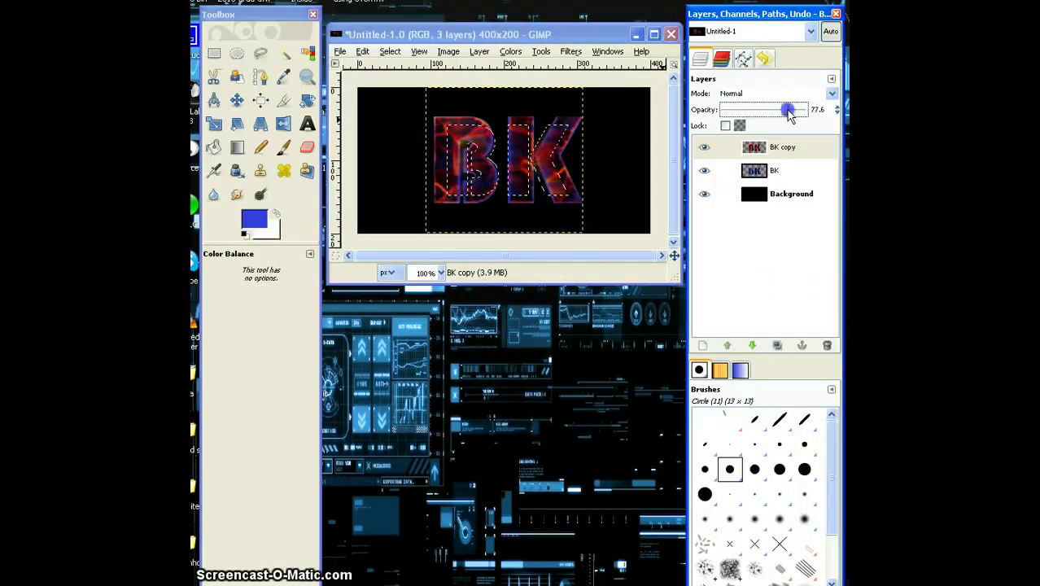
pyautogui.moveTo(786, 114); pyautogui.dragTo(786, 109)
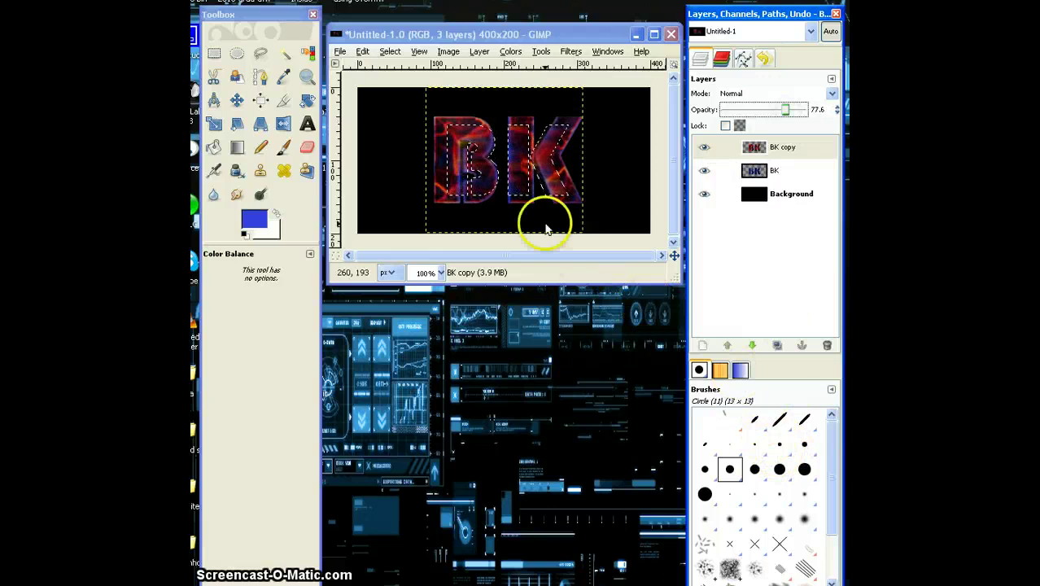
# Merge BK copy and BK down into the black Background layer.
pyautogui.rightClick(804, 156)
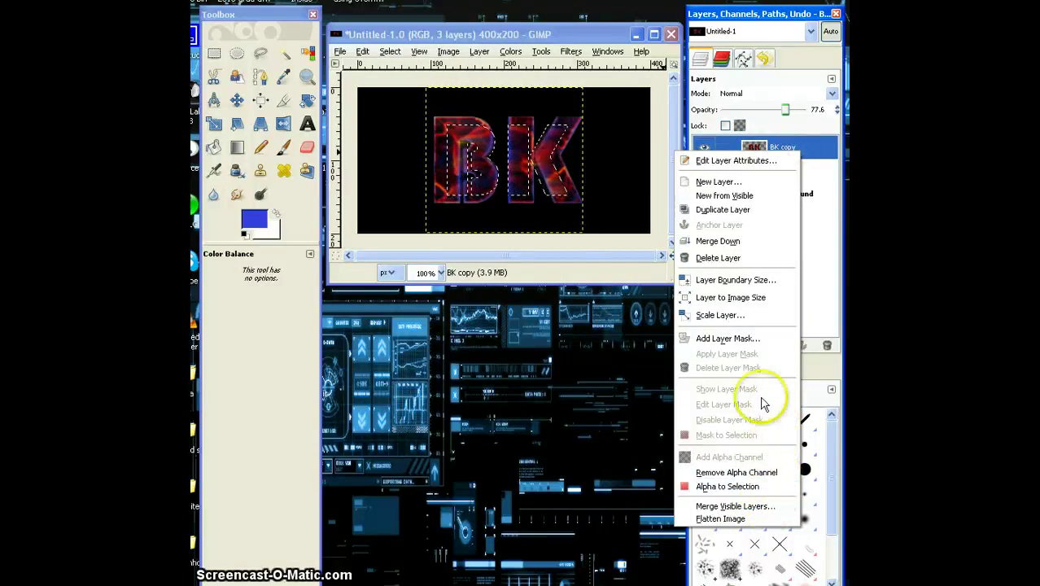
pyautogui.click(765, 241)
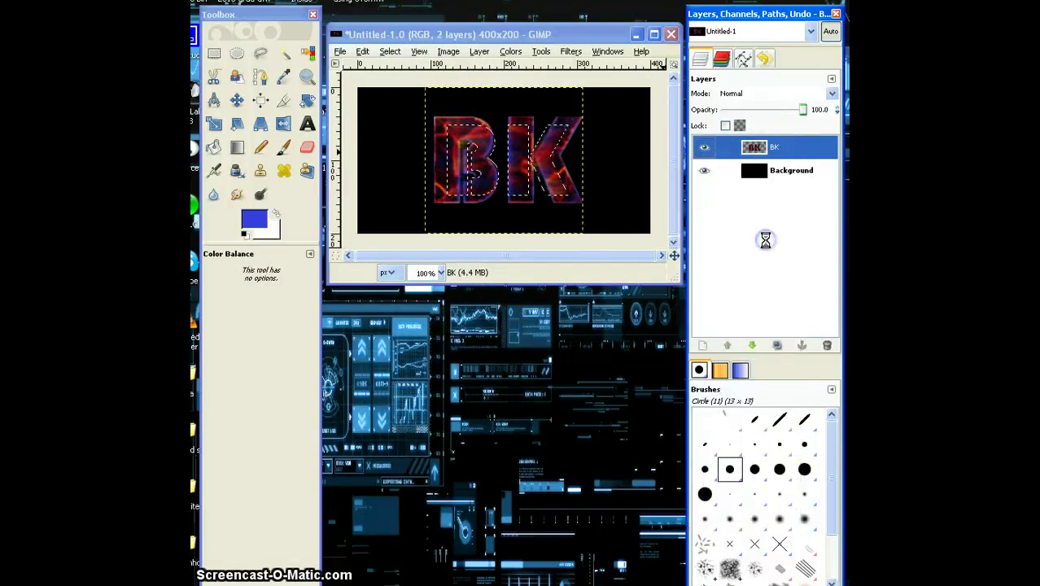
pyautogui.rightClick(799, 148)
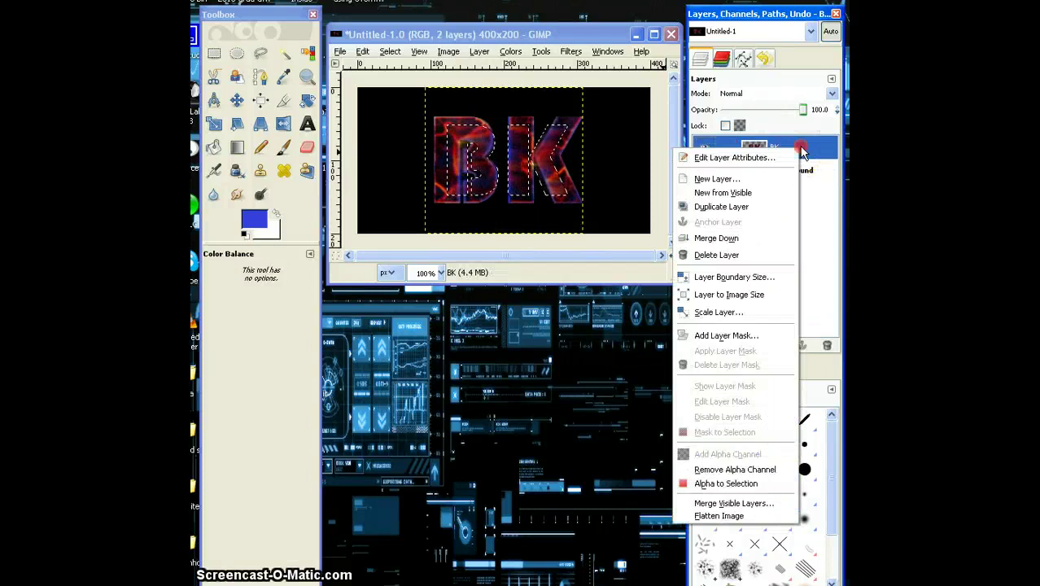
pyautogui.click(765, 239)
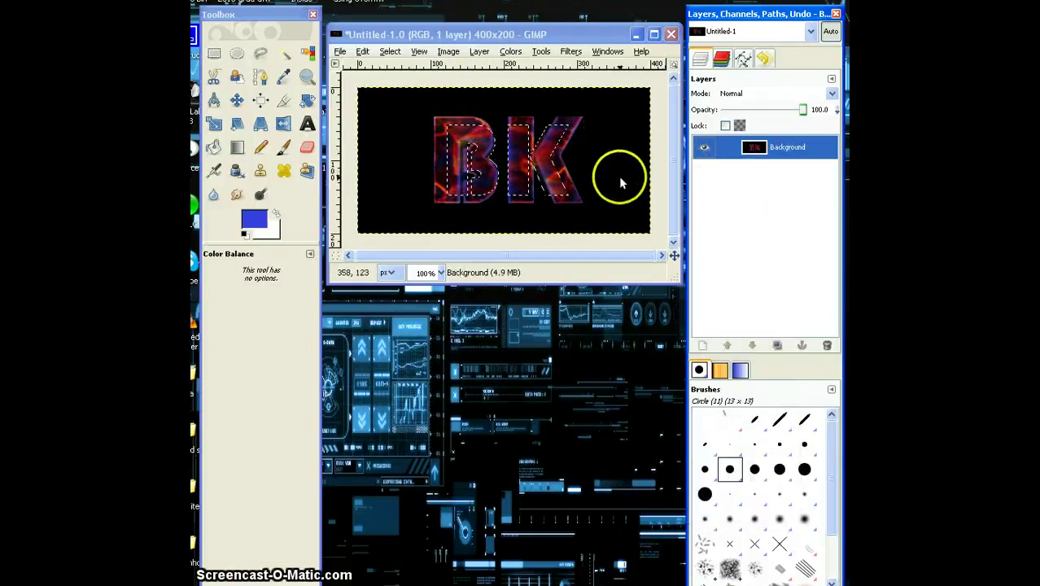
pyautogui.click(340, 51)
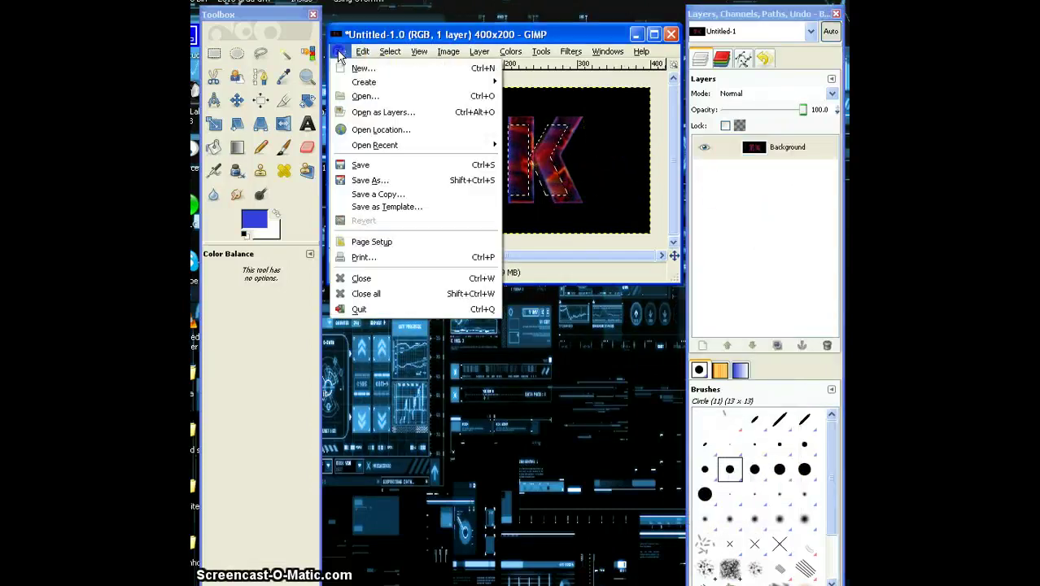
# Export the image as bk3.jpg, accepting flattening and the default JPEG quality.
pyautogui.click(388, 180)
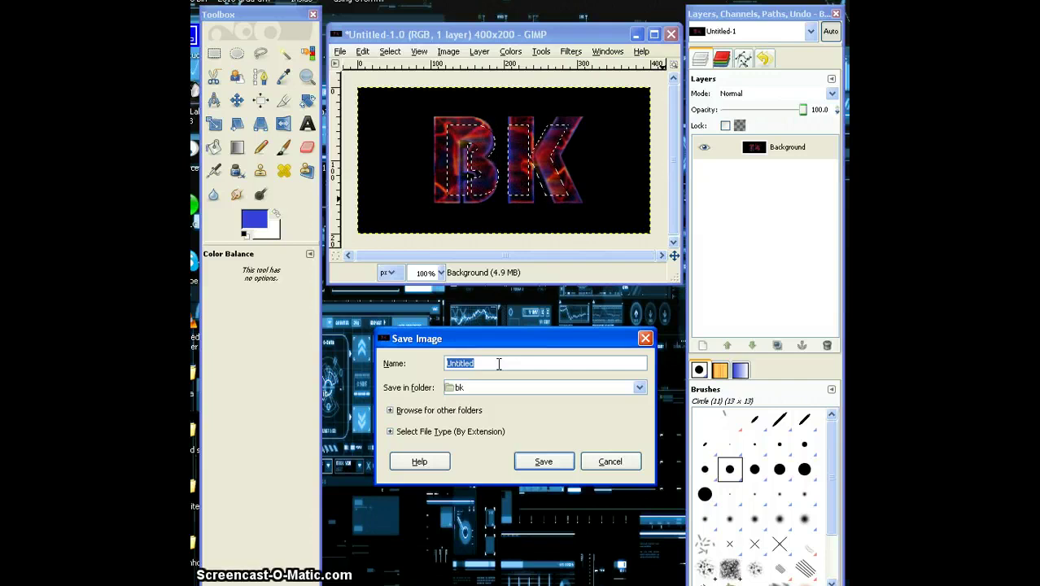
pyautogui.write('bk')
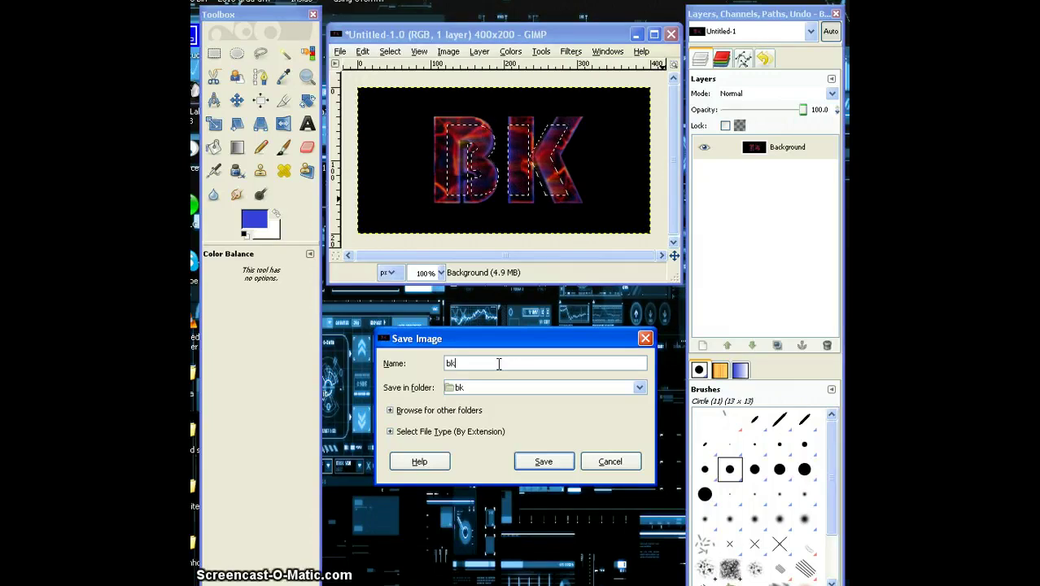
pyautogui.write('3.jpg')
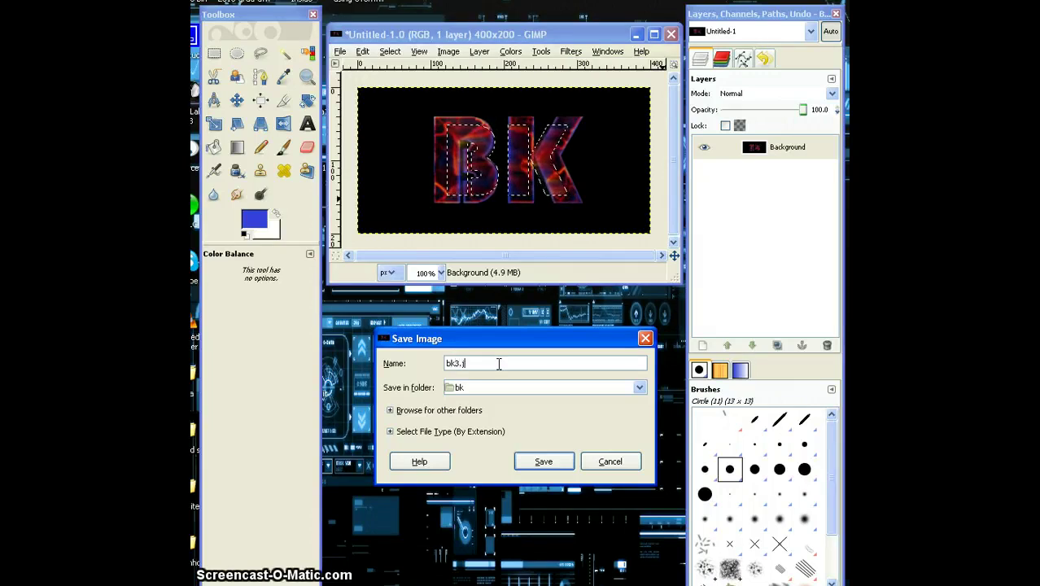
pyautogui.click(564, 463)
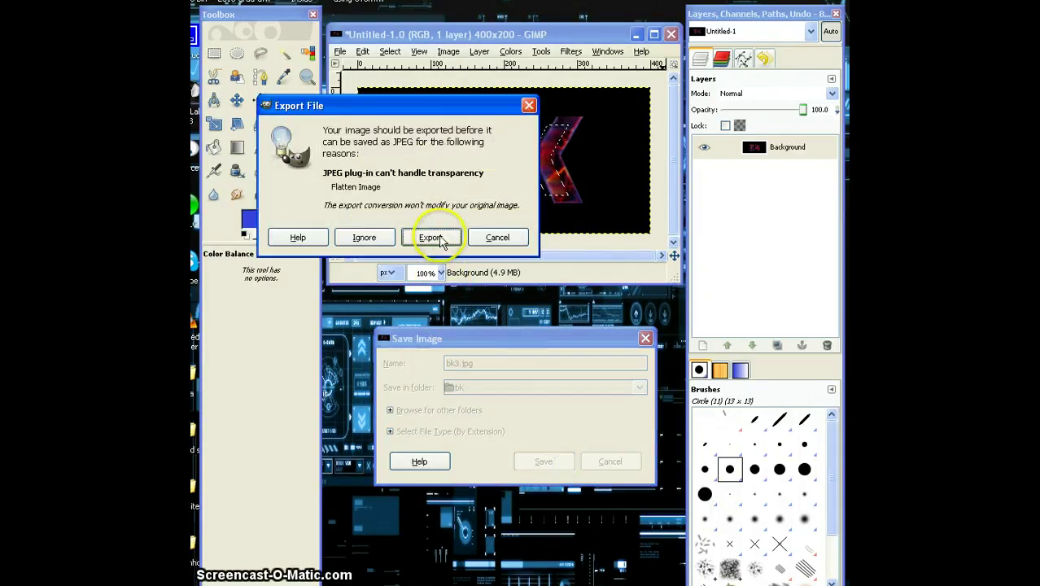
pyautogui.click(430, 237)
pyautogui.click(394, 285)
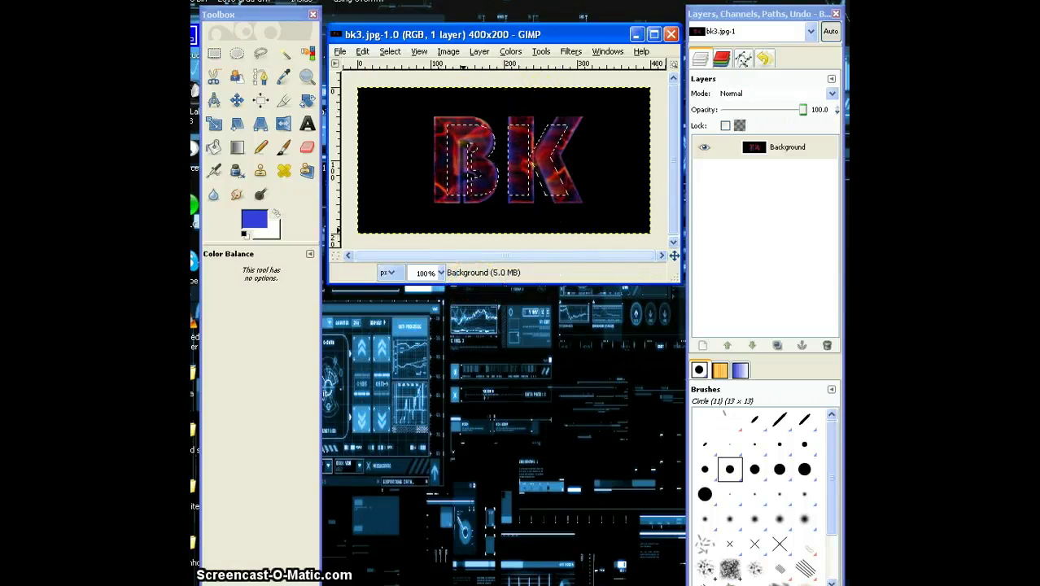
# Close the bk3.jpg image window, then open and dismiss the Open Image dialog.
pyautogui.press('super')
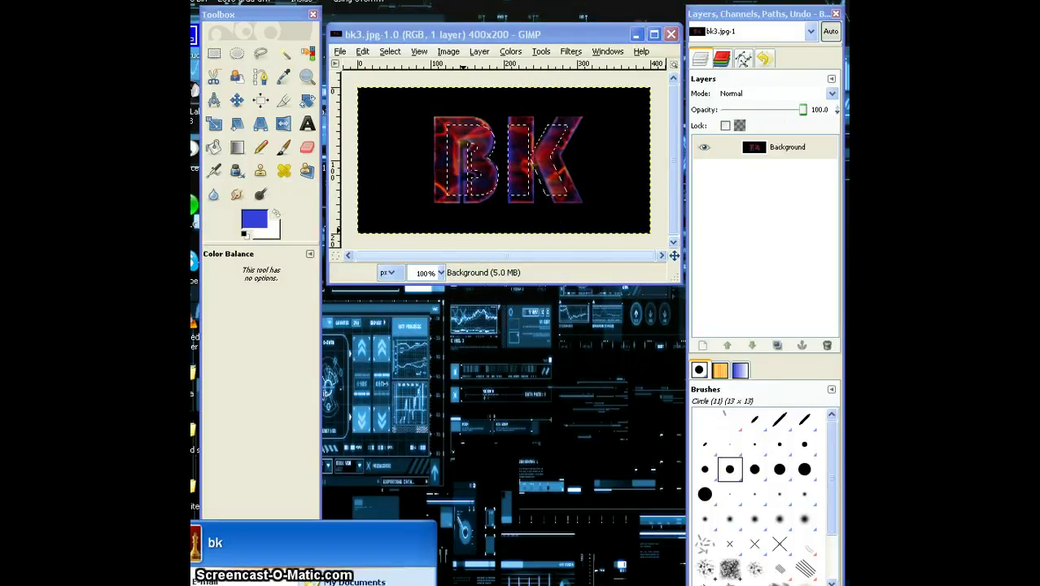
pyautogui.click(671, 34)
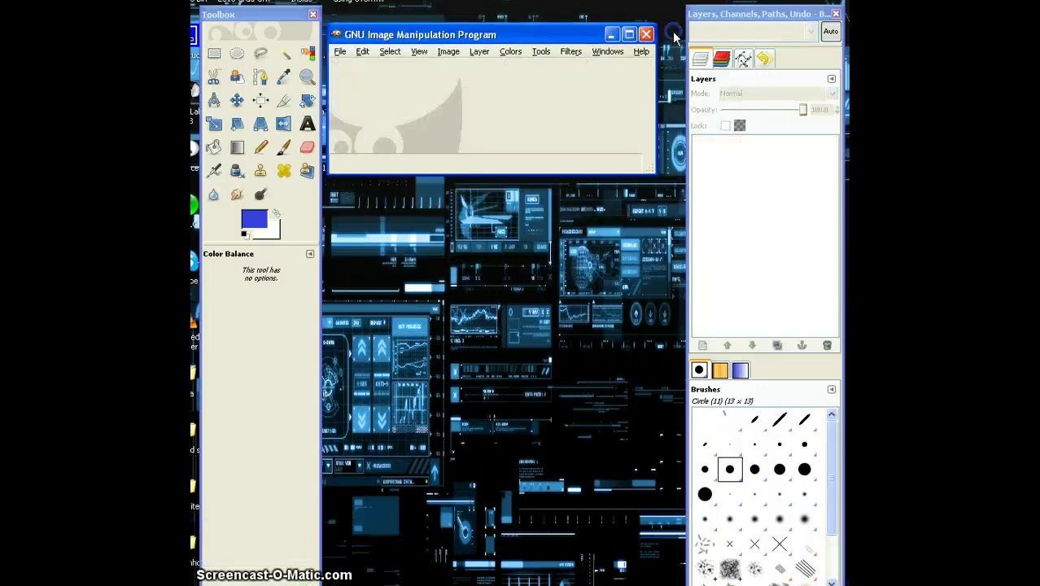
pyautogui.click(340, 52)
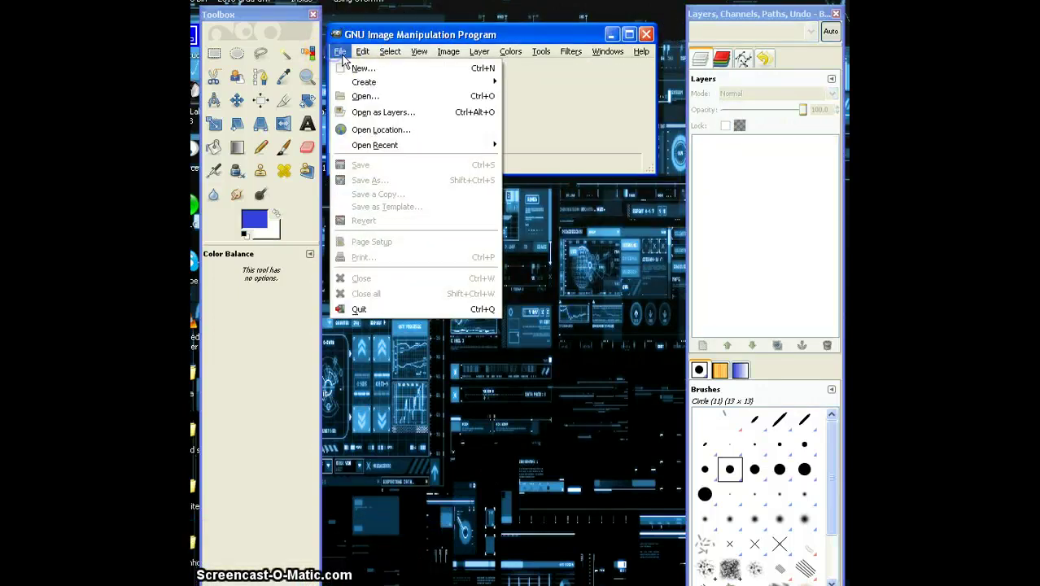
pyautogui.click(382, 95)
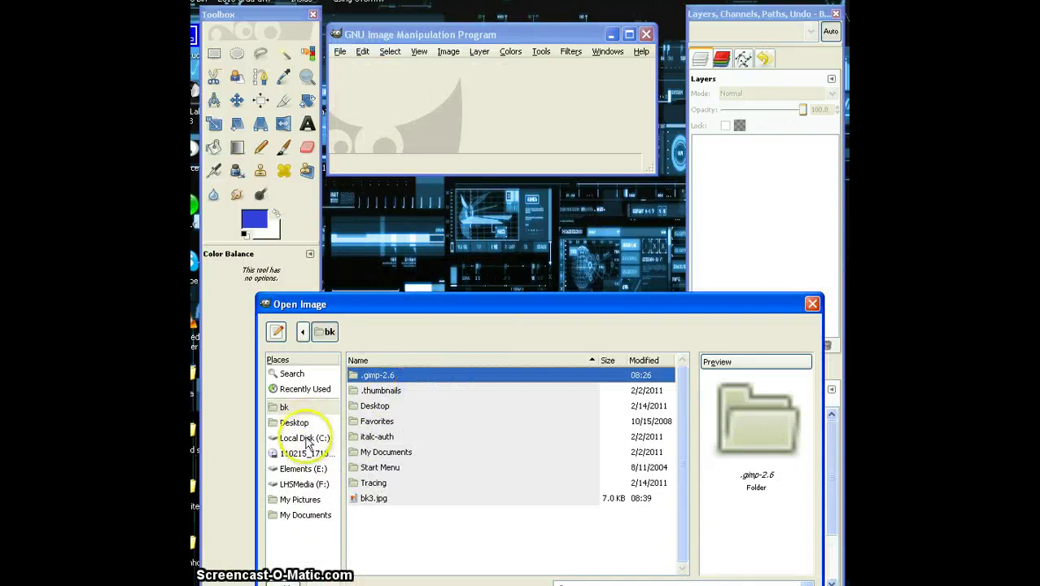
pyautogui.click(810, 305)
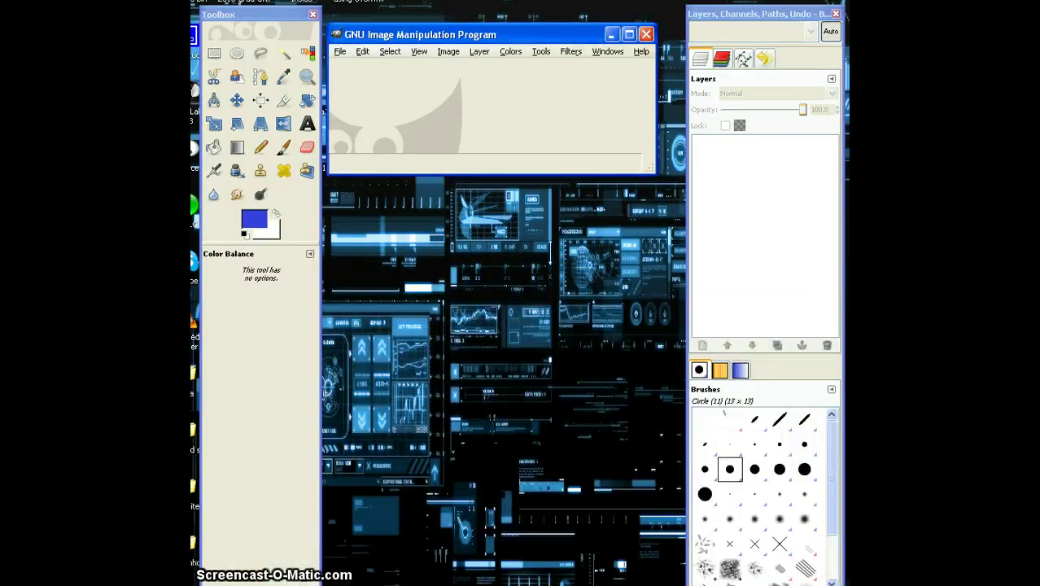